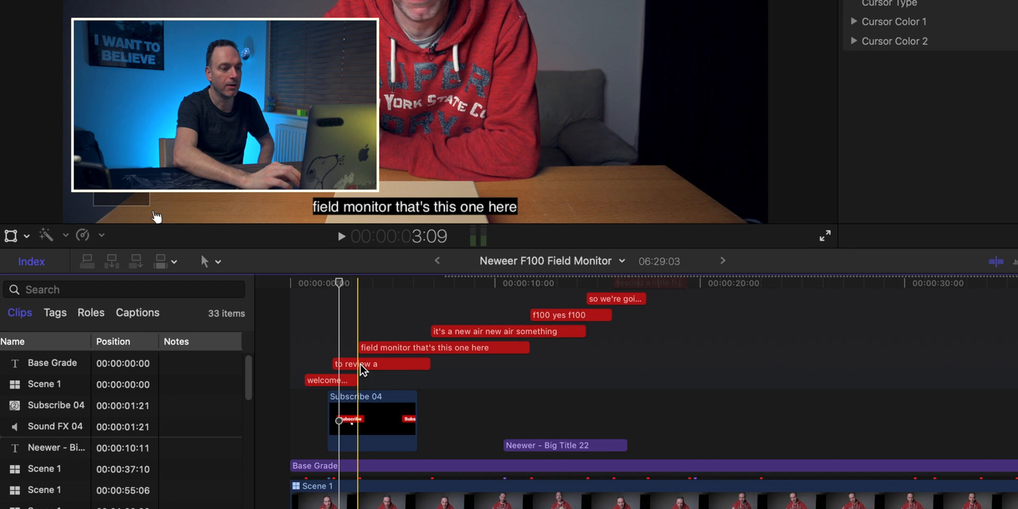
# Trim the ends of the overlapping captions from "welcome back" to "f100 yes f100" so each stops where the next begins.
pyautogui.click(355, 376)
pyautogui.moveTo(355, 376); pyautogui.dragTo(331, 380)
pyautogui.moveTo(428, 380); pyautogui.dragTo(357, 379)
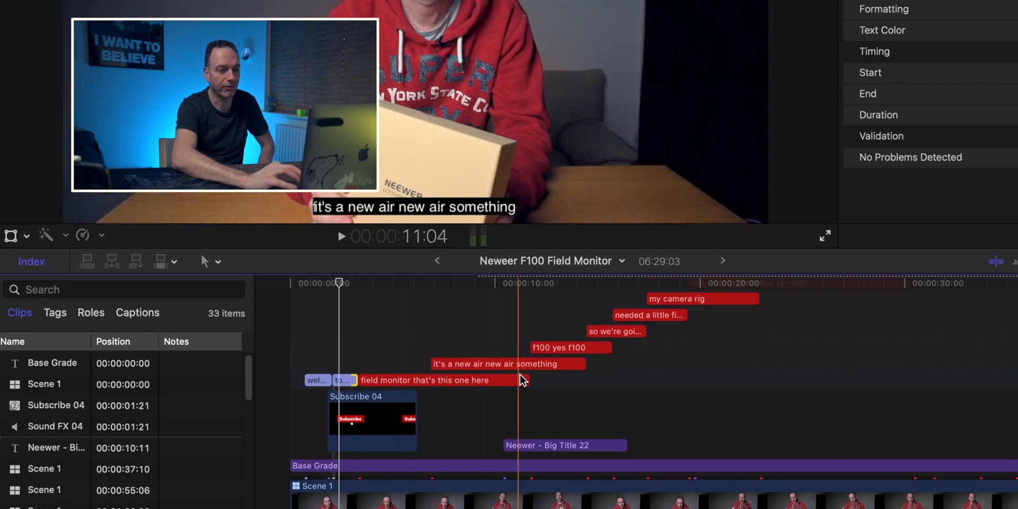
pyautogui.moveTo(525, 377); pyautogui.dragTo(430, 380)
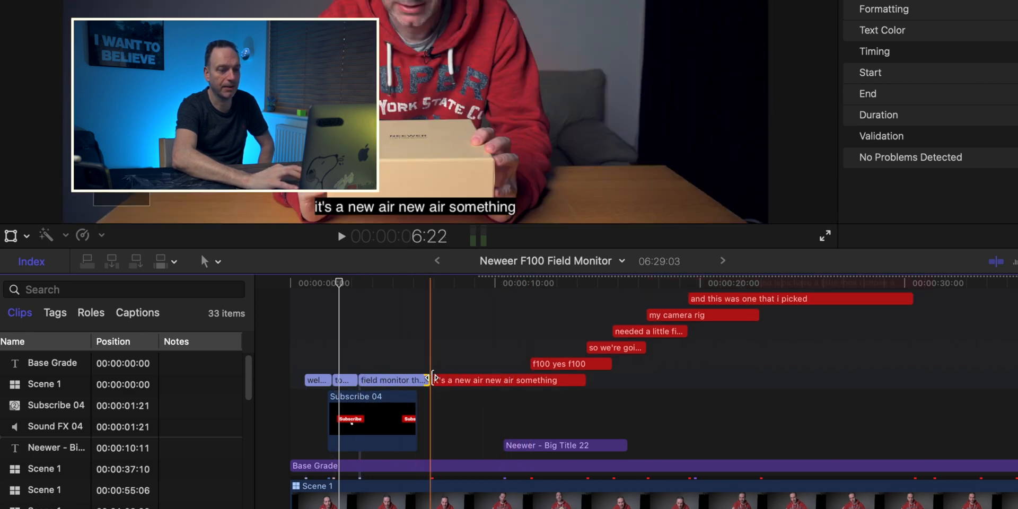
pyautogui.moveTo(584, 378); pyautogui.dragTo(527, 379)
pyautogui.moveTo(610, 379); pyautogui.dragTo(575, 382)
# Trim the captions from "so we're going" through "so let's have a little look i chose a" to end at the following caption's start.
pyautogui.moveTo(643, 382); pyautogui.dragTo(610, 380)
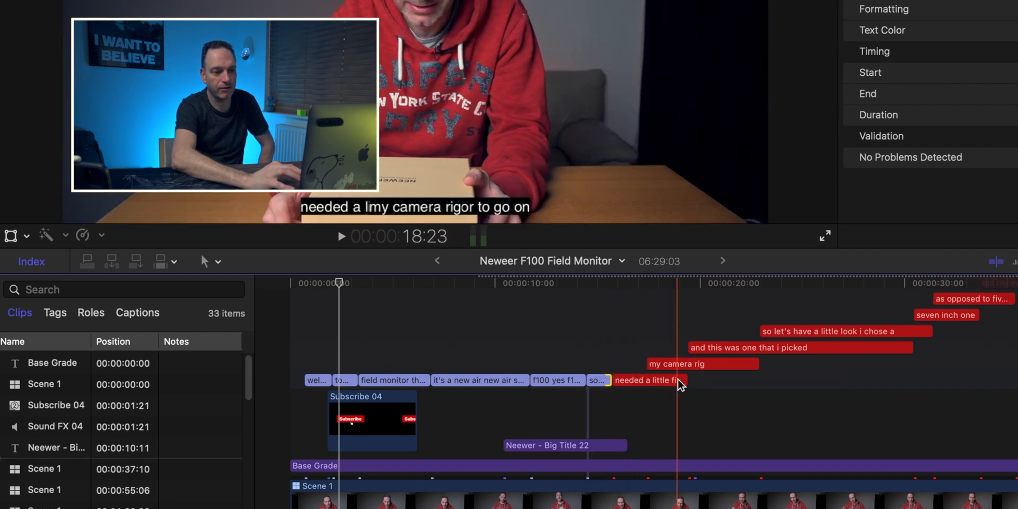
pyautogui.moveTo(684, 380); pyautogui.dragTo(644, 379)
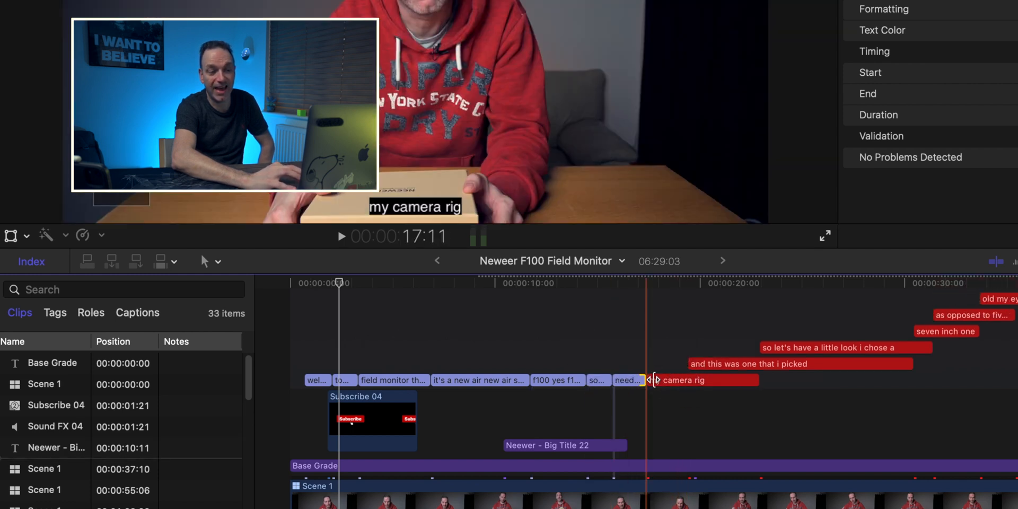
pyautogui.moveTo(757, 380); pyautogui.dragTo(686, 379)
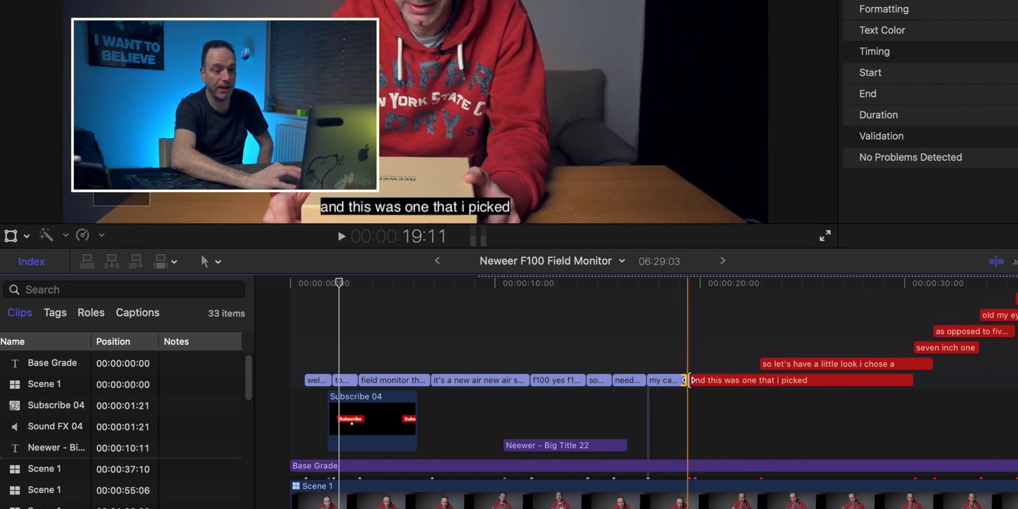
pyautogui.moveTo(912, 380); pyautogui.dragTo(757, 380)
pyautogui.moveTo(923, 384); pyautogui.dragTo(909, 381)
# Play the opening of the project from the first caption to check the trimmed captions.
pyautogui.click(310, 338)
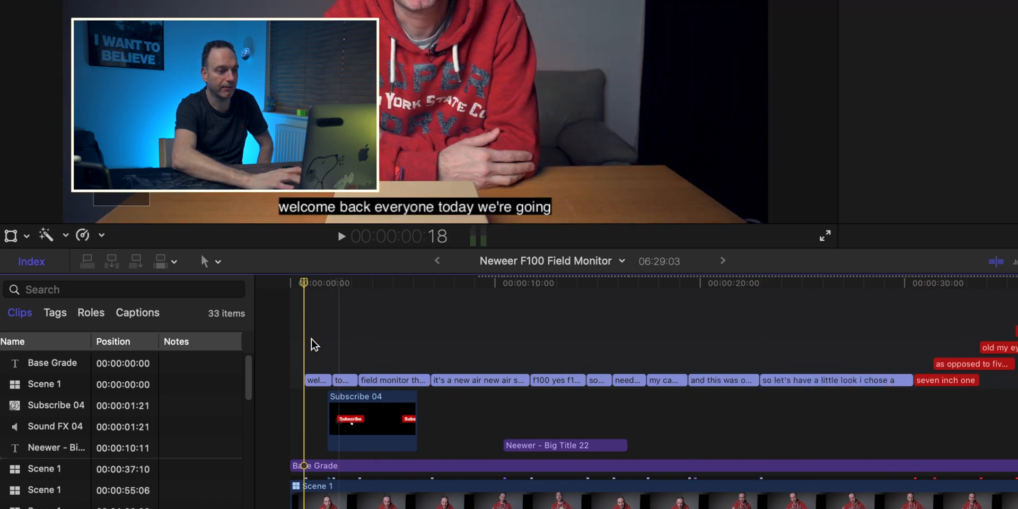
pyautogui.press('space')
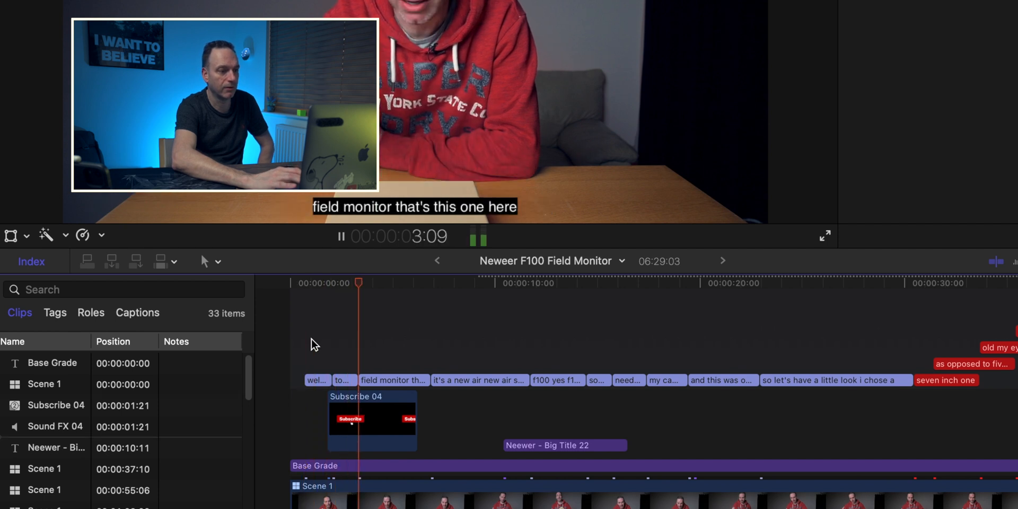
pyautogui.press('space')
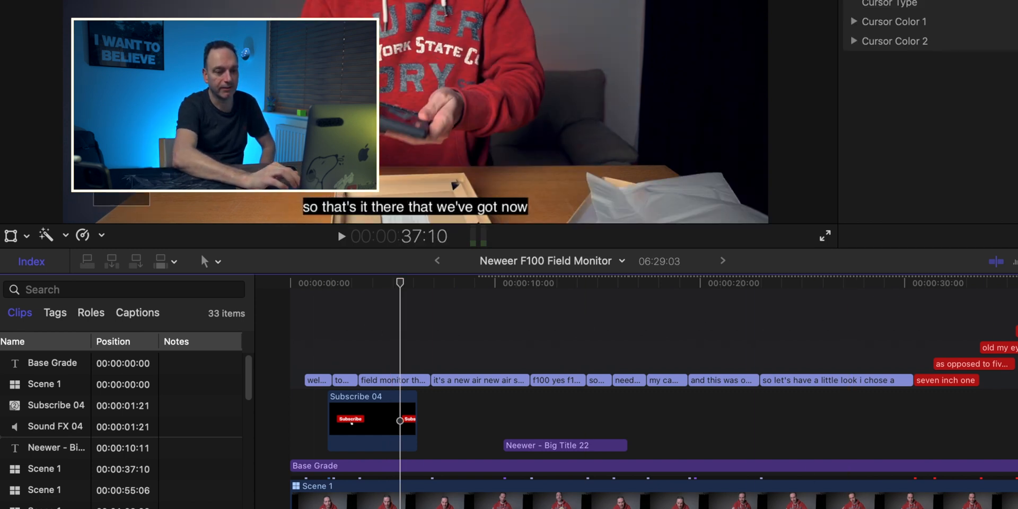
# Trim the remaining overlapping captions from "seven inch one" up to the start of "upgraded it".
pyautogui.moveTo(977, 380); pyautogui.dragTo(932, 381)
pyautogui.moveTo(1011, 383); pyautogui.dragTo(979, 383)
pyautogui.hscroll(5, 978, 384)
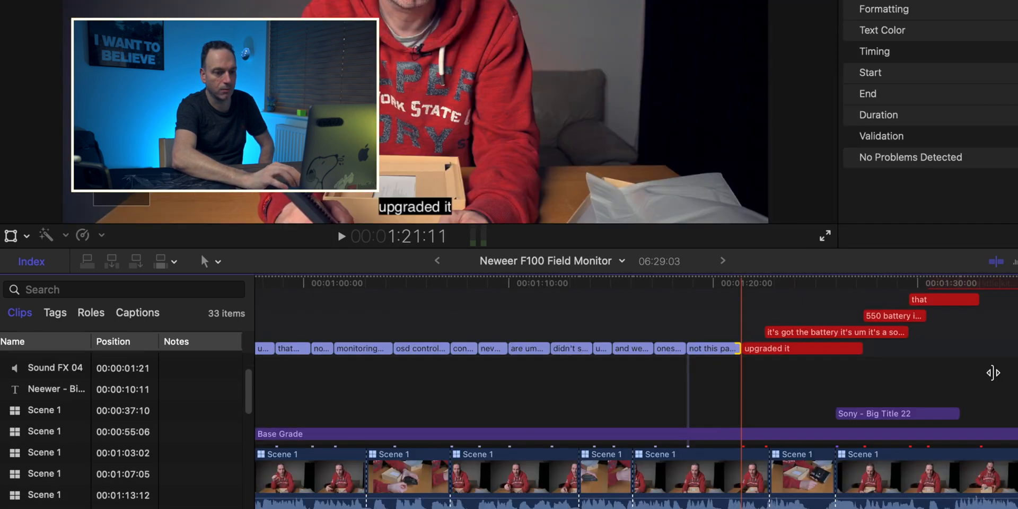
# List all the project's captions in the timeline index and review their text, start times and end times.
pyautogui.hscroll(-20, 881, 389)
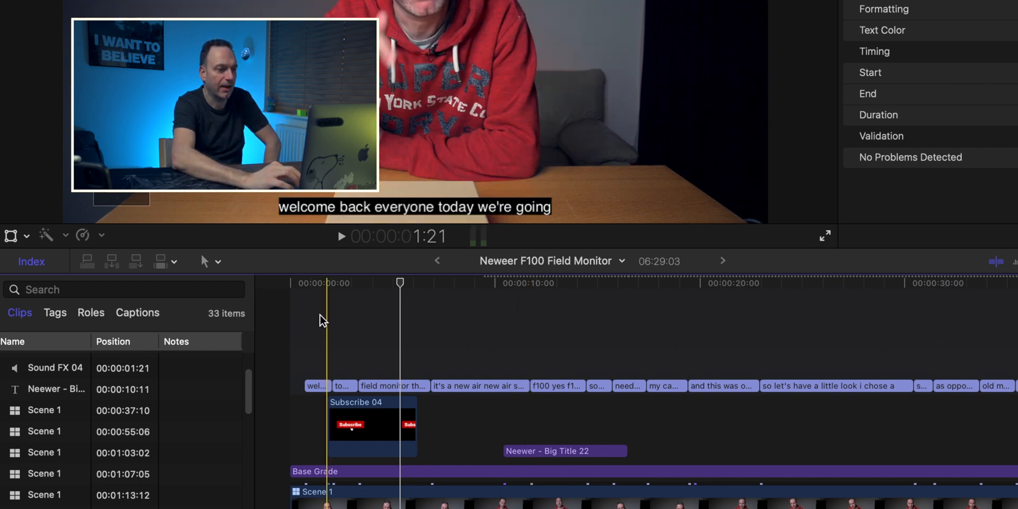
pyautogui.click(320, 390)
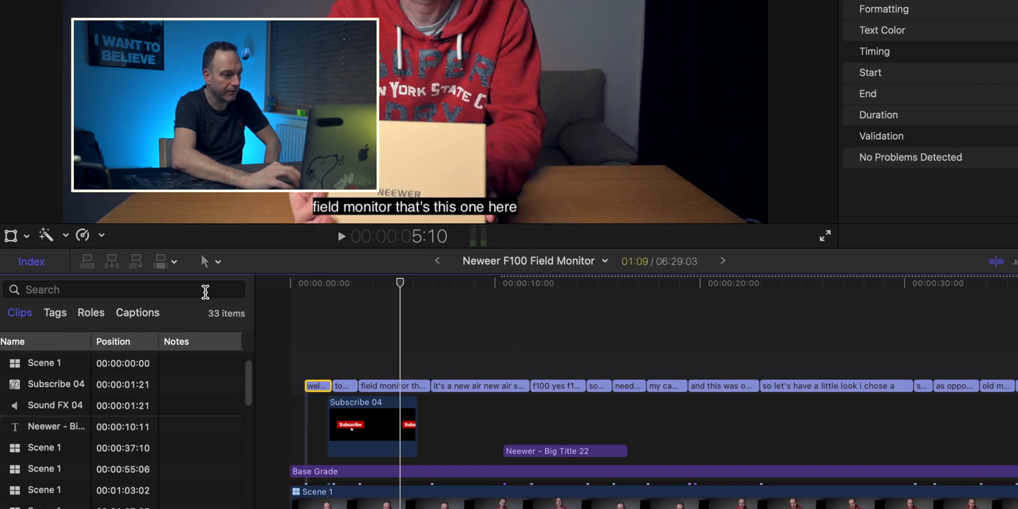
pyautogui.click(122, 317)
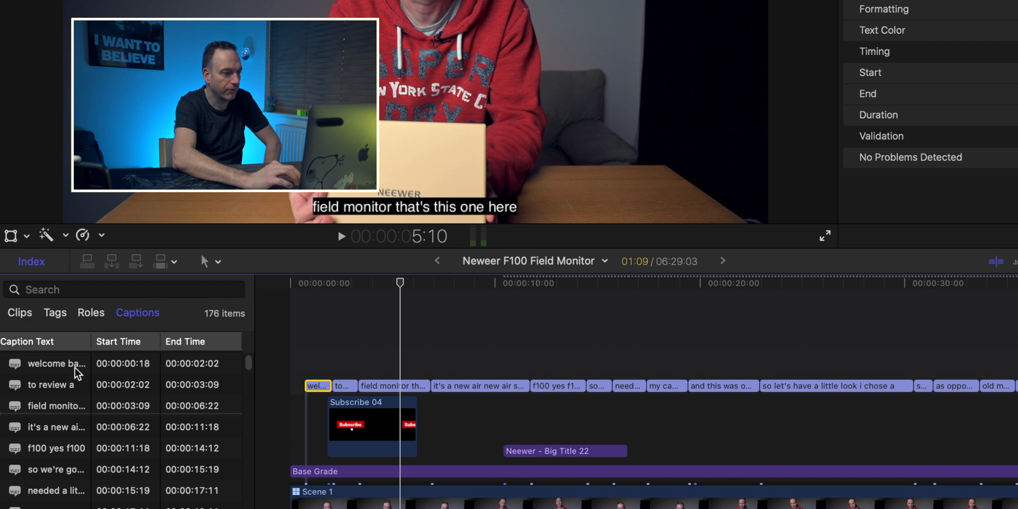
pyautogui.scroll(-5, 44, 433)
pyautogui.scroll(-10, 44, 433)
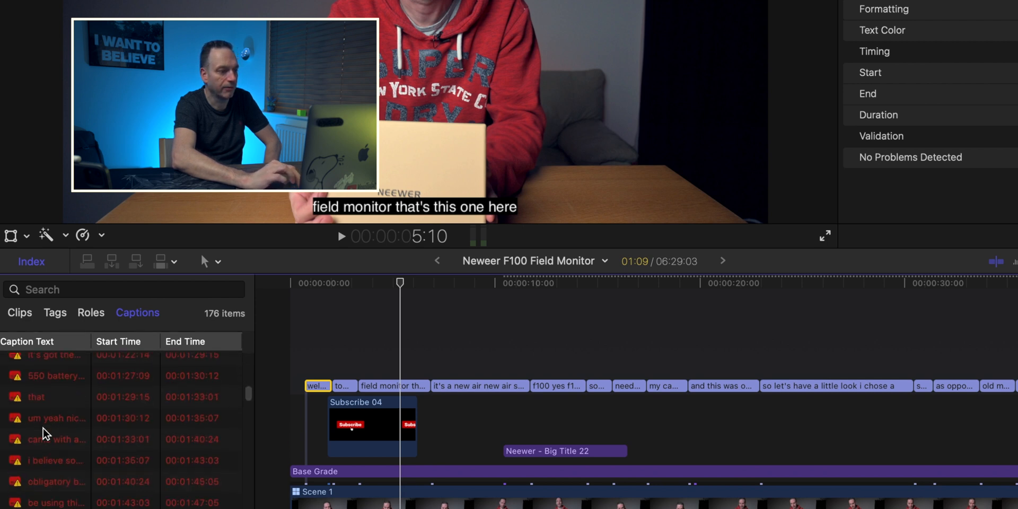
pyautogui.scroll(-10, 44, 433)
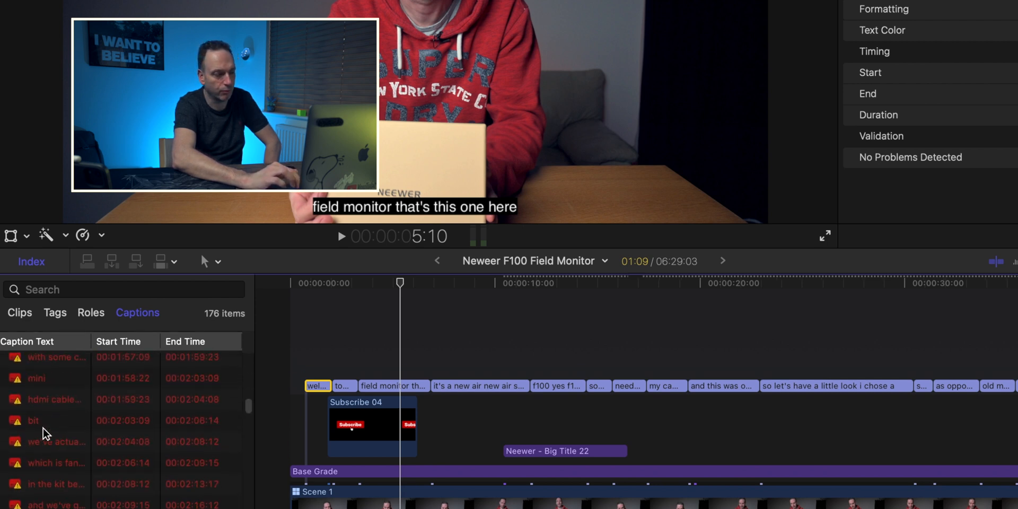
pyautogui.scroll(15, 45, 432)
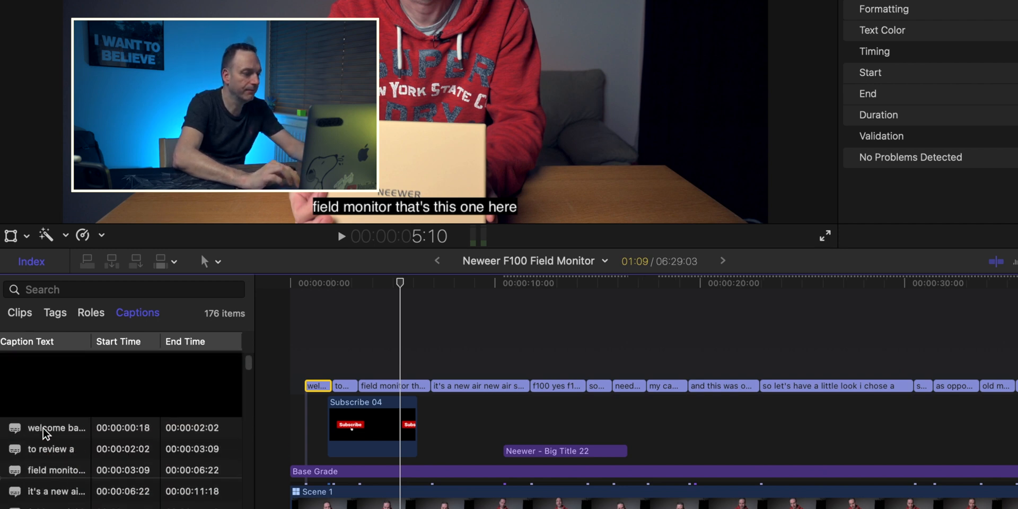
# Open the text editor of the "welcome back everyone today we're going" caption and close it without editing.
pyautogui.click(55, 365)
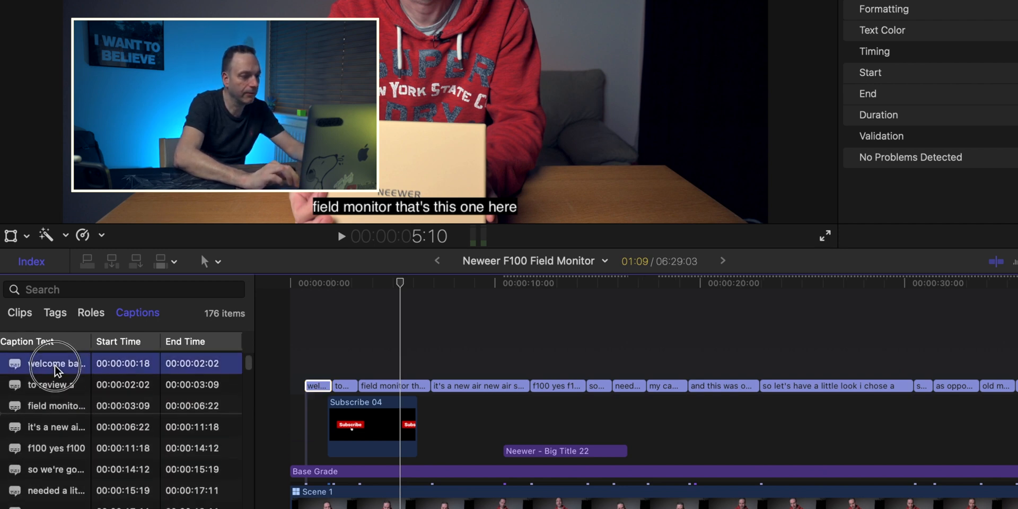
pyautogui.doubleClick(320, 388)
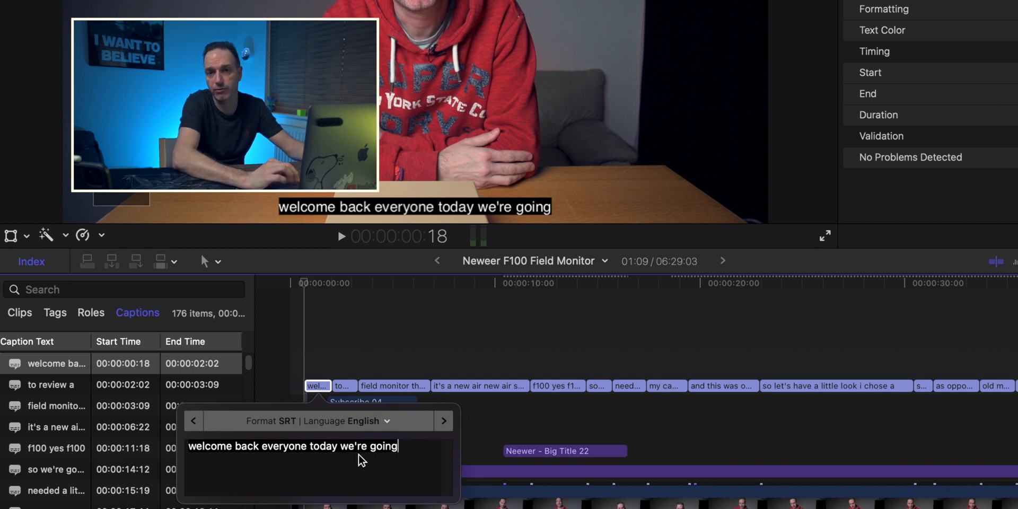
pyautogui.click(431, 358)
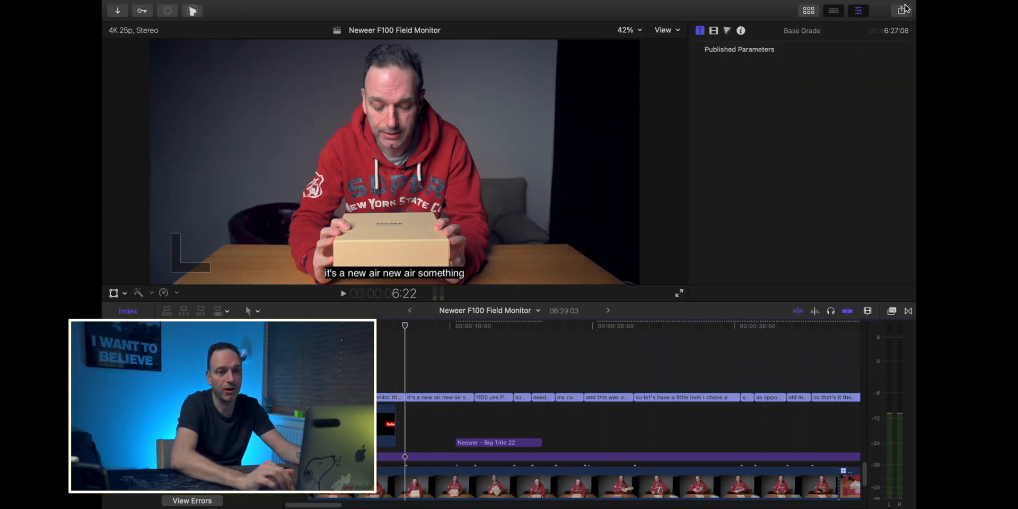
# Start an Apple Devices 1080p export of the project and display its roles settings.
pyautogui.click(903, 9)
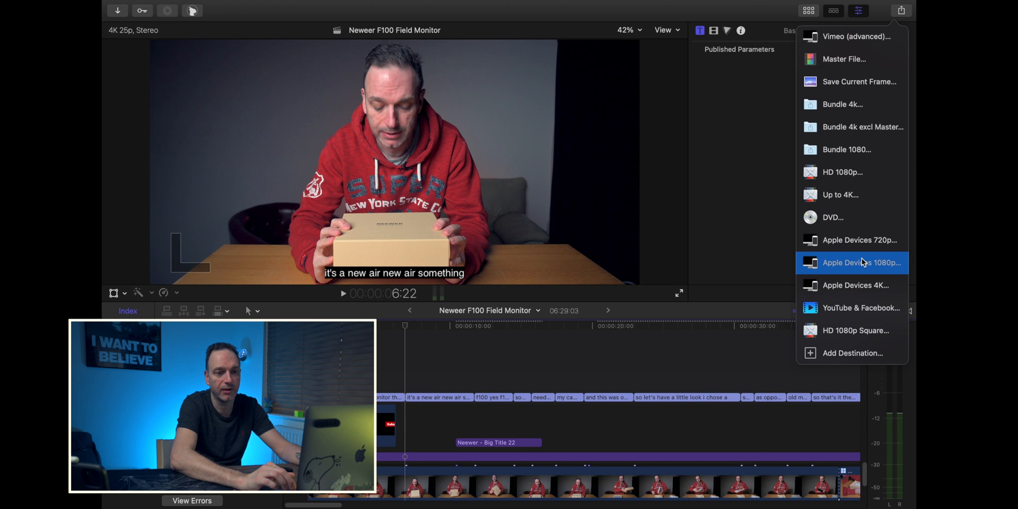
pyautogui.click(859, 263)
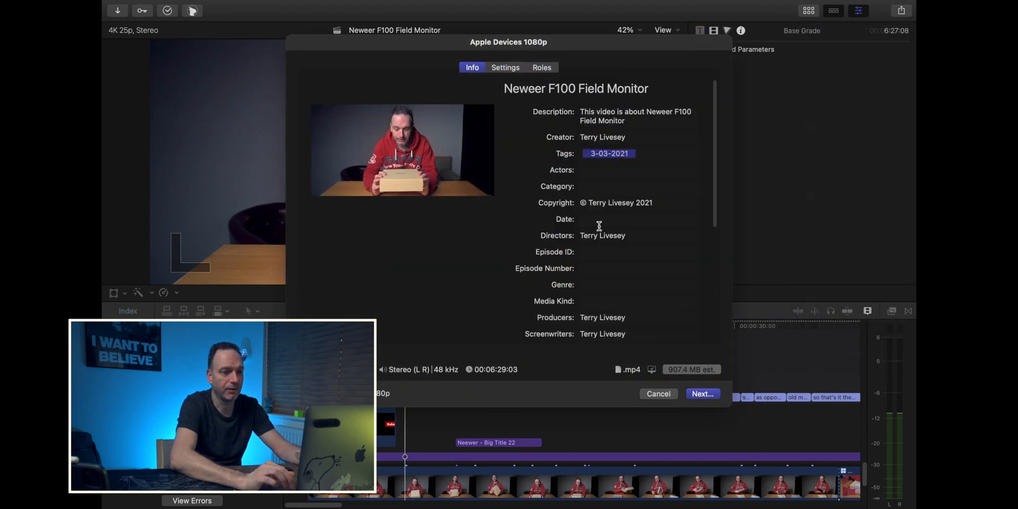
pyautogui.click(543, 68)
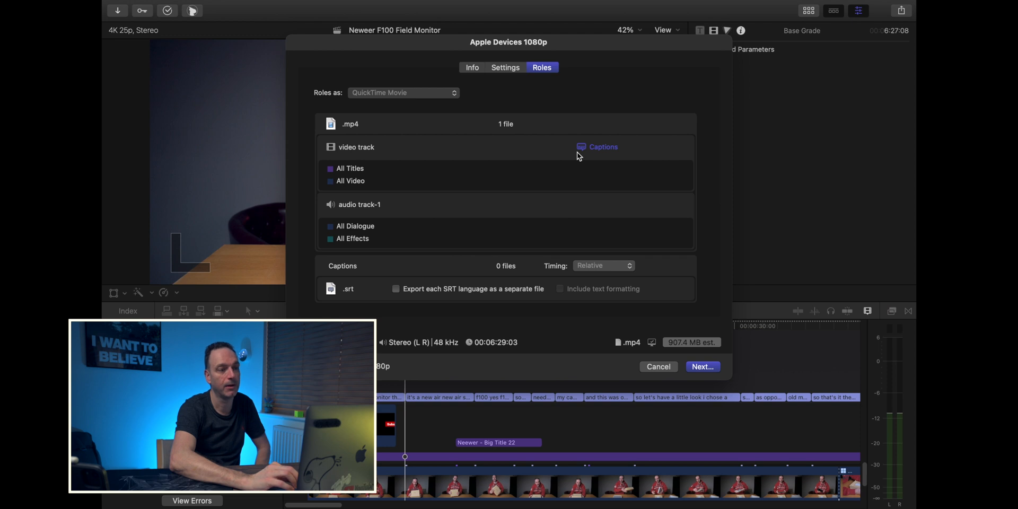
# Choose English (SRT) as the burned-in captions for the video track, and cancel both the choice and the export.
pyautogui.click(598, 150)
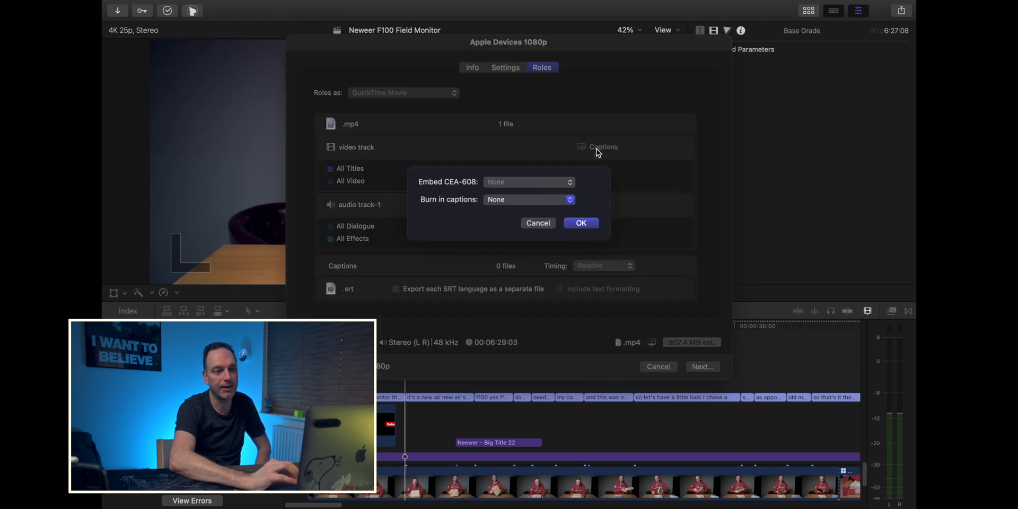
pyautogui.click(542, 210)
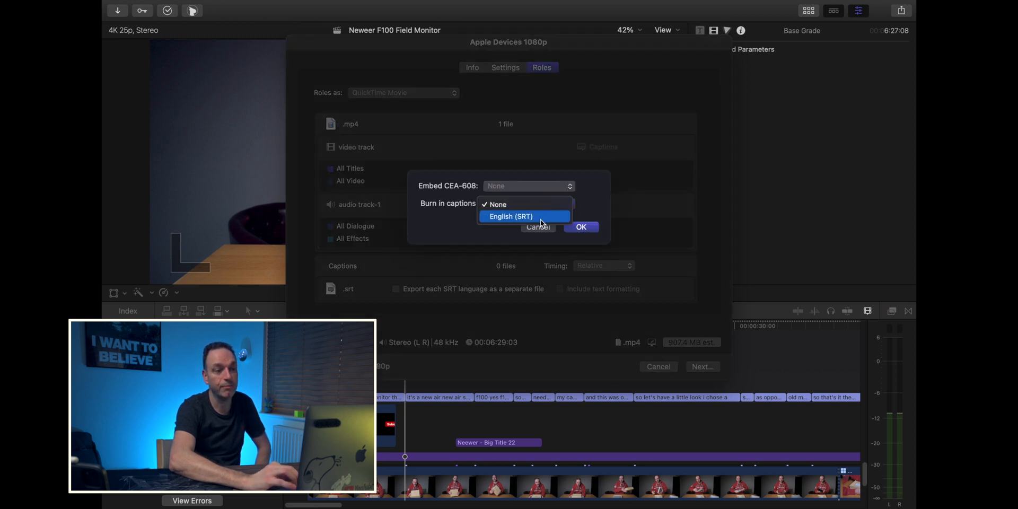
pyautogui.click(540, 216)
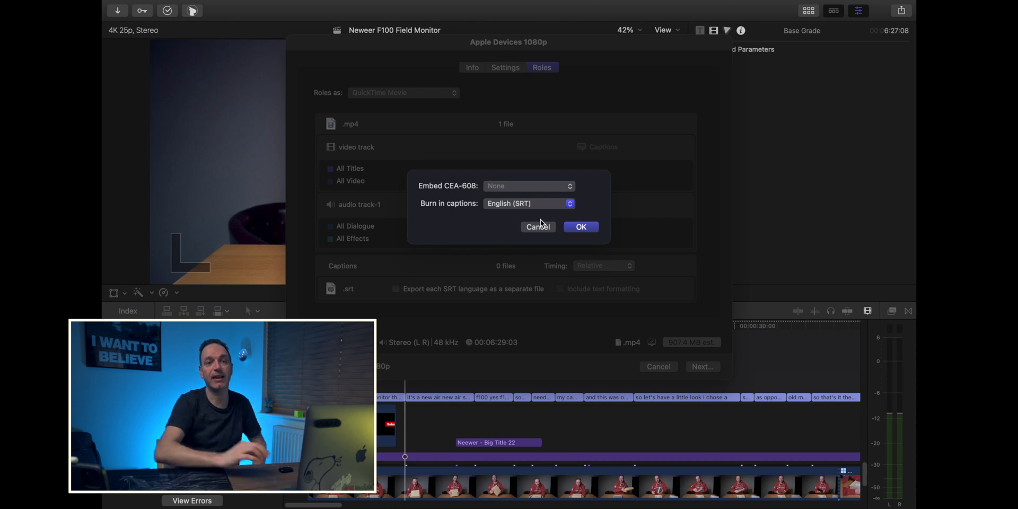
pyautogui.click(538, 227)
pyautogui.click(659, 366)
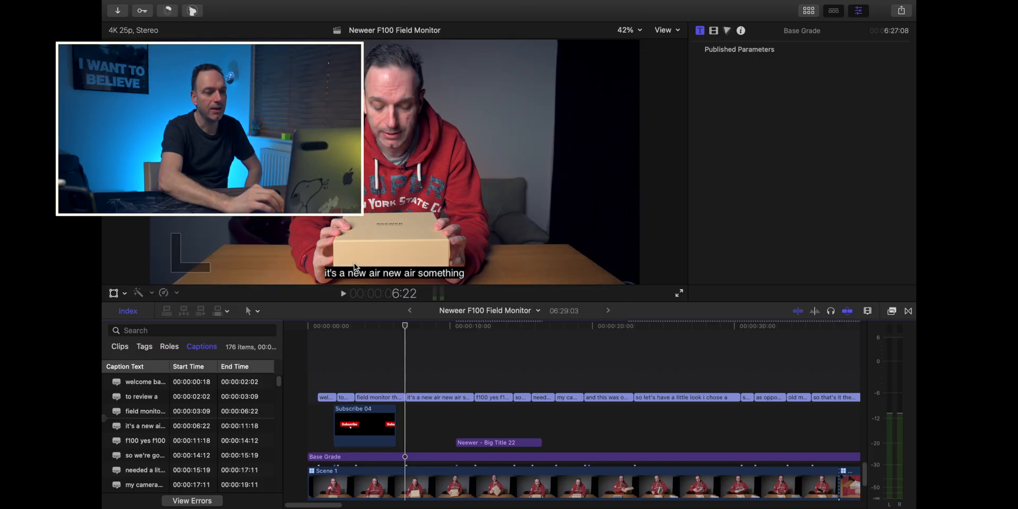
# Make the text of the "welcome back everyone today we're going" caption bold, italic and underlined.
pyautogui.click(332, 334)
pyautogui.click(331, 397)
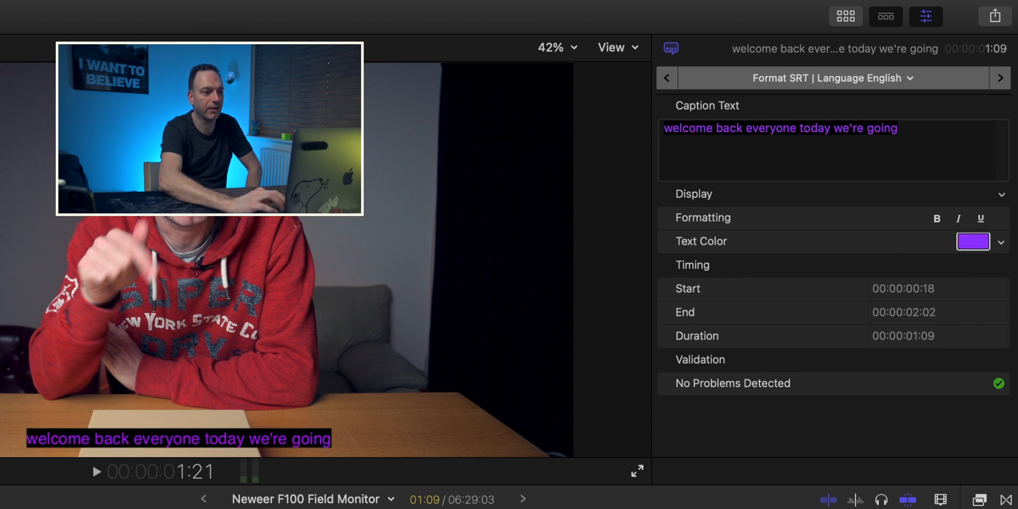
pyautogui.click(936, 219)
pyautogui.click(958, 218)
pyautogui.click(980, 218)
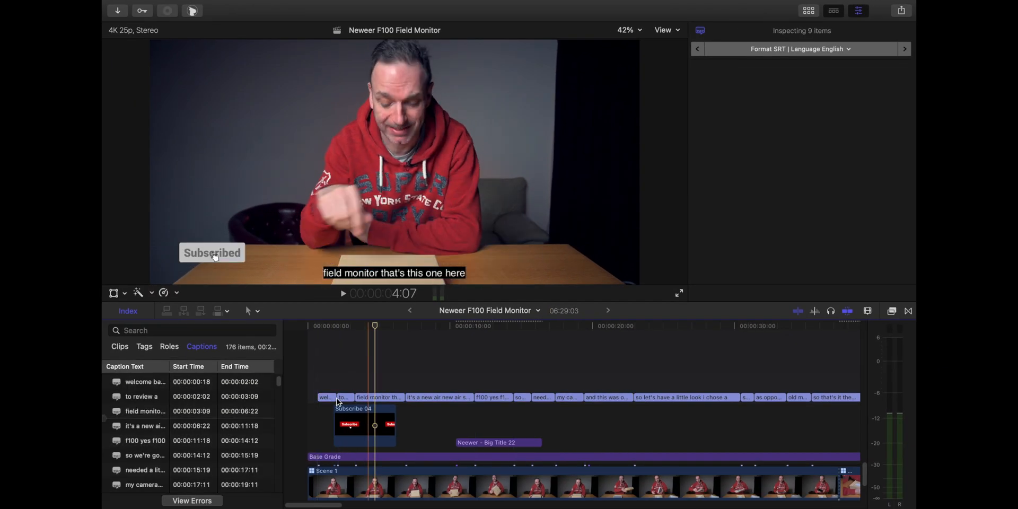
# Duplicate the captions from "welcome back everyone today we're going" through "and this was one that i picked" to the CEA-608 format.
pyautogui.click(327, 398)
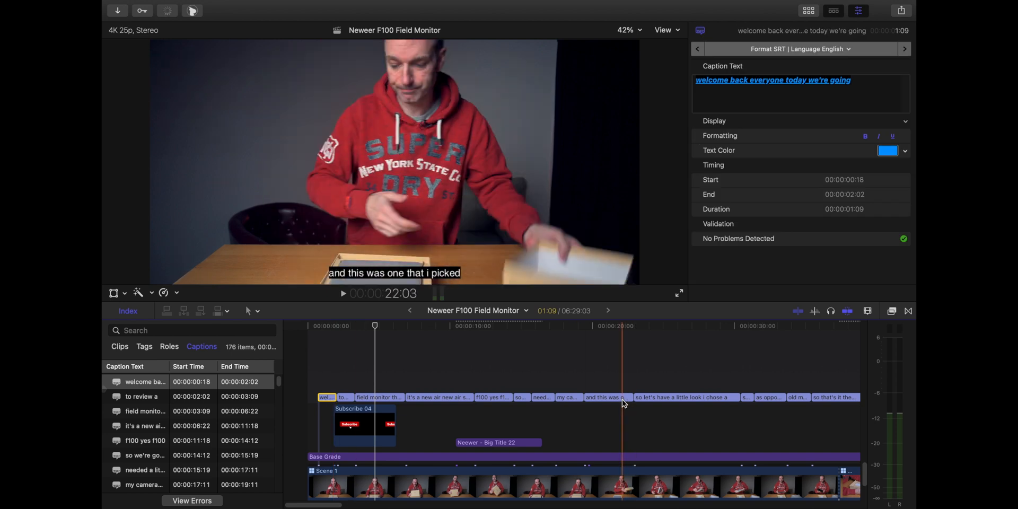
pyautogui.keyDown('shift'); pyautogui.click(622, 398); pyautogui.keyUp('shift')
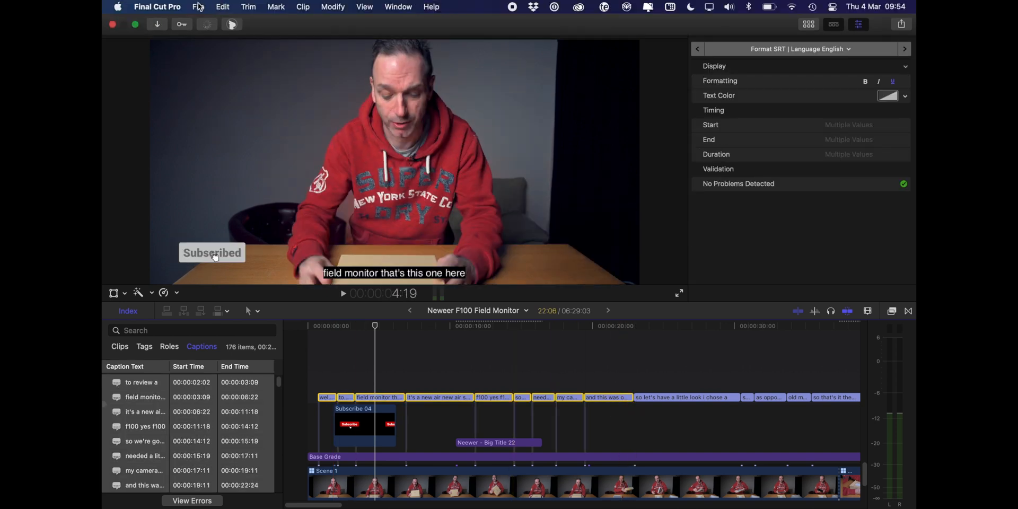
pyautogui.click(222, 6)
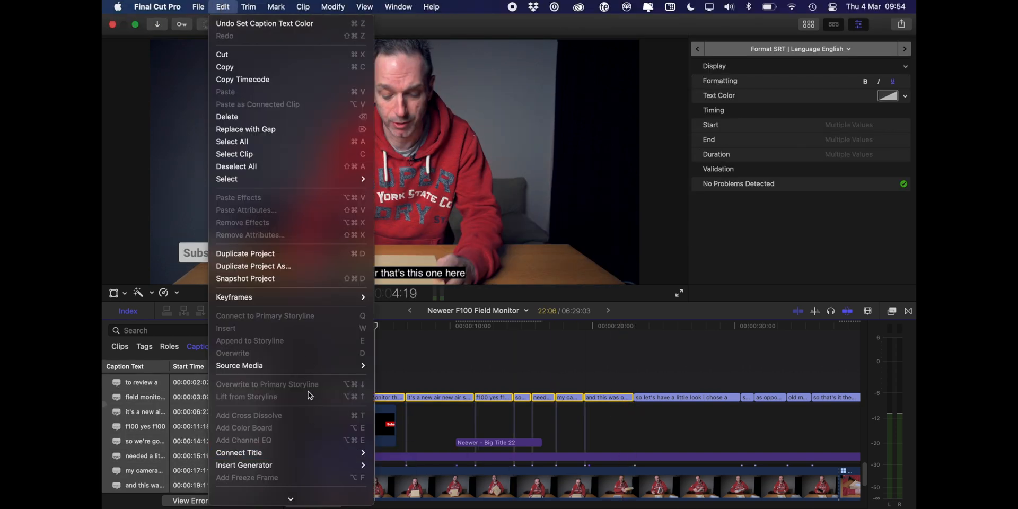
pyautogui.scroll(-3, 312, 456)
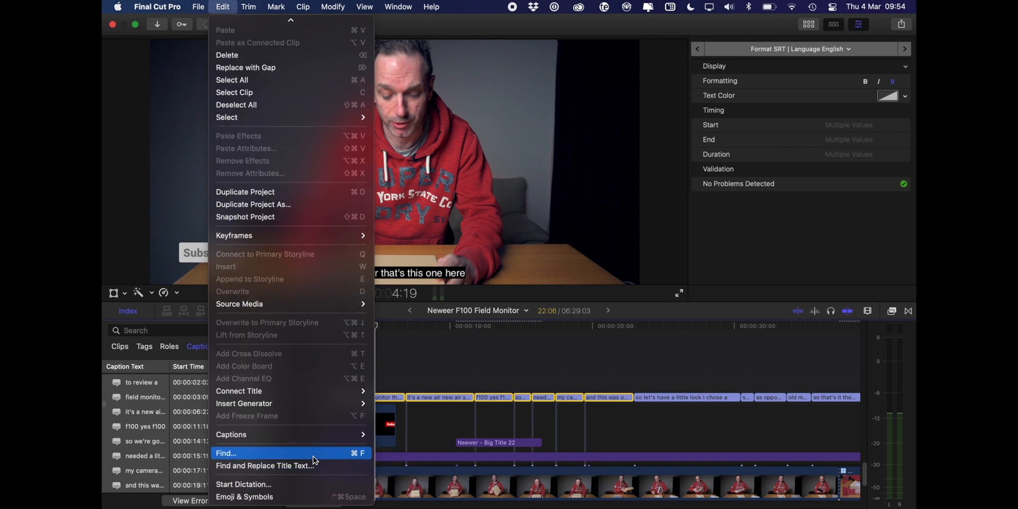
pyautogui.moveTo(312, 442)
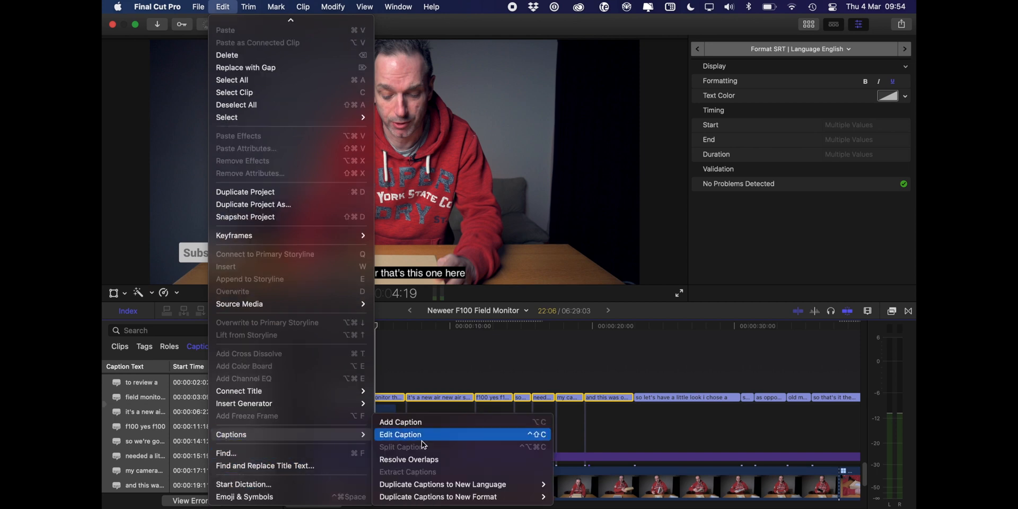
pyautogui.moveTo(470, 498)
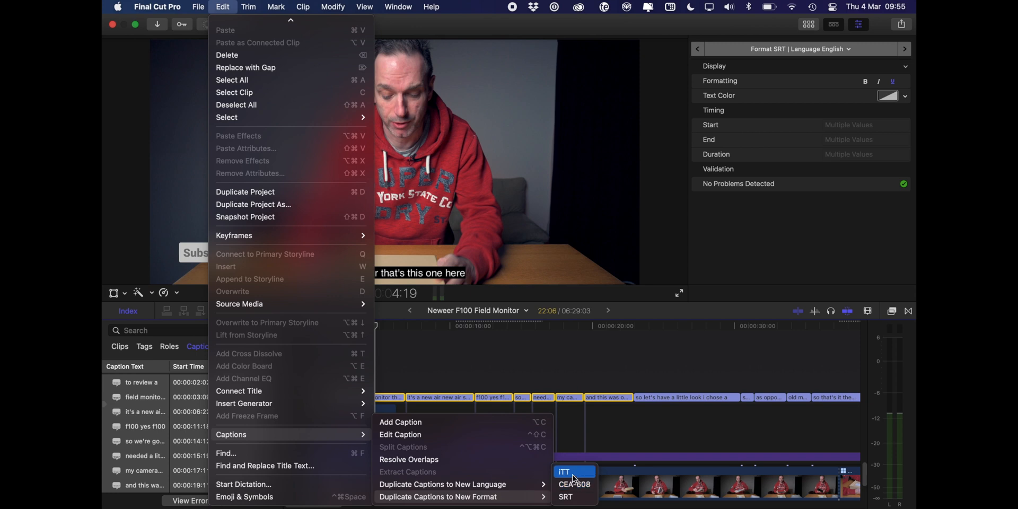
pyautogui.click(582, 485)
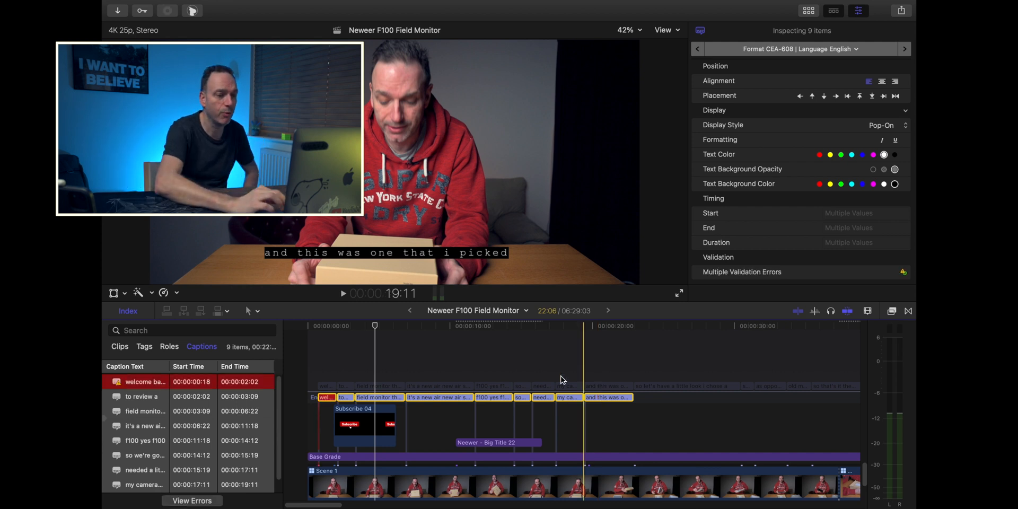
pyautogui.click(329, 326)
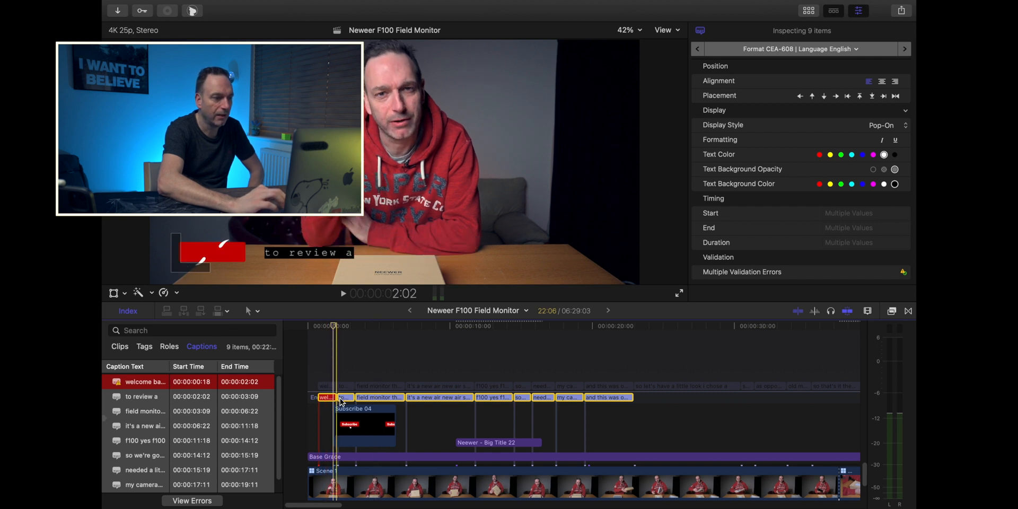
# Set the text color of the CEA-608 "to review a" caption to yellow and view it in the frame.
pyautogui.click(344, 326)
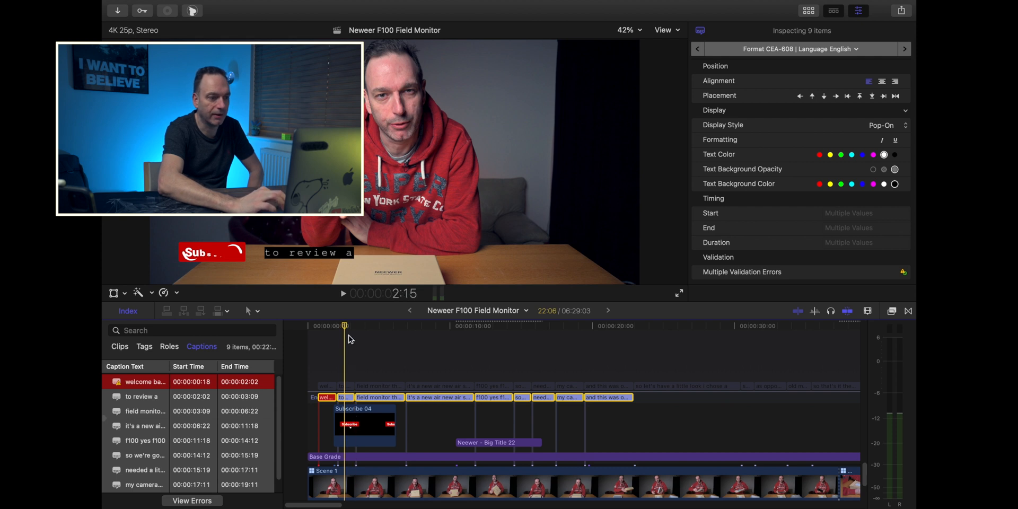
pyautogui.click(355, 375)
pyautogui.click(346, 396)
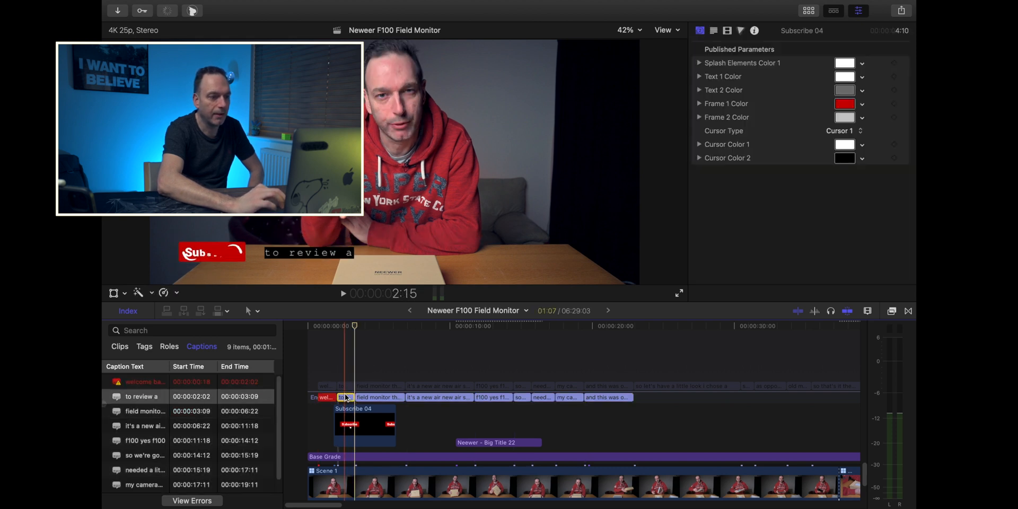
pyautogui.click(820, 195)
pyautogui.click(830, 195)
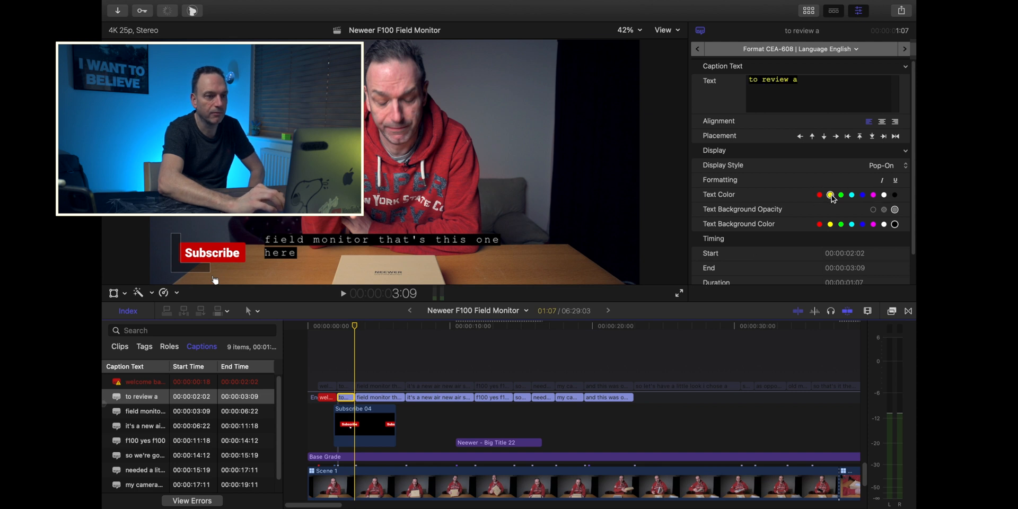
pyautogui.click(350, 327)
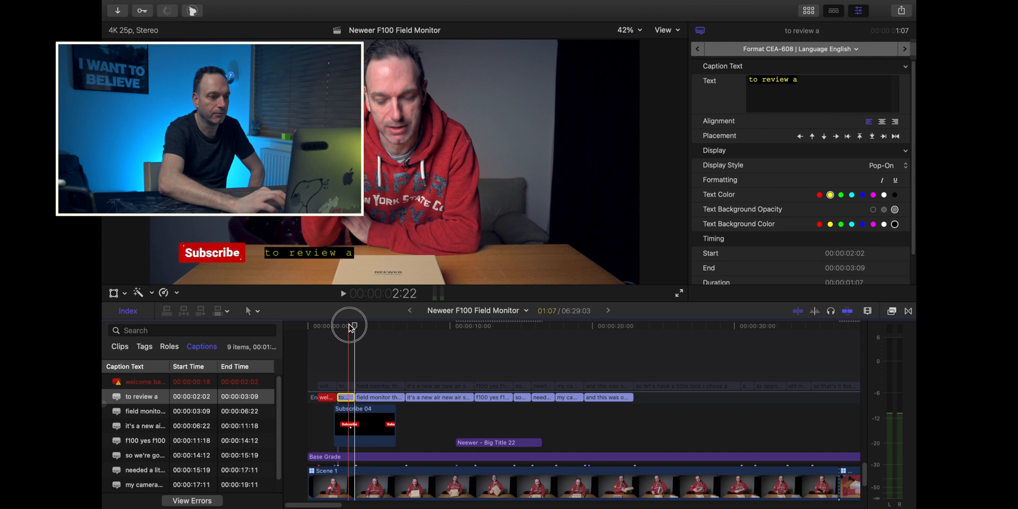
# Give the "to review a" caption white text on a magenta background.
pyautogui.click(841, 224)
pyautogui.click(840, 195)
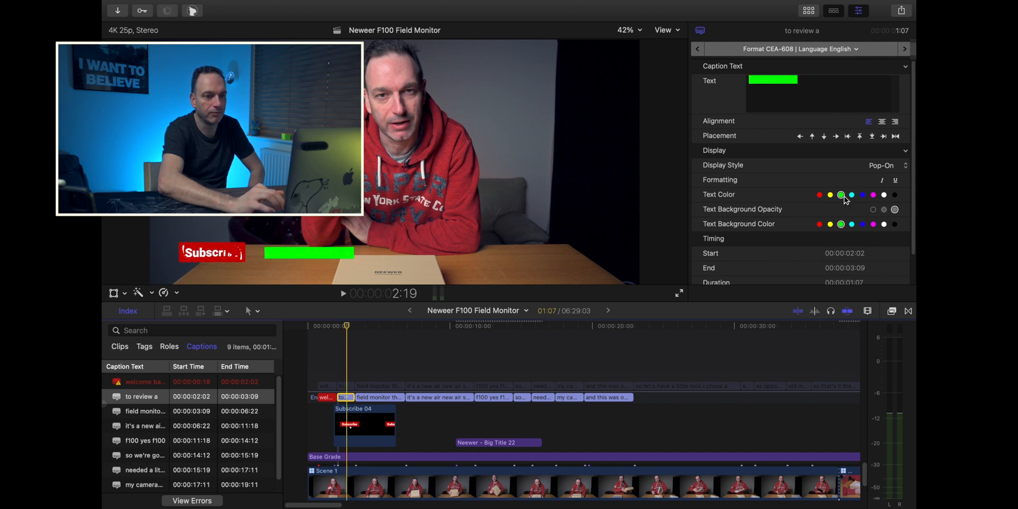
pyautogui.click(868, 224)
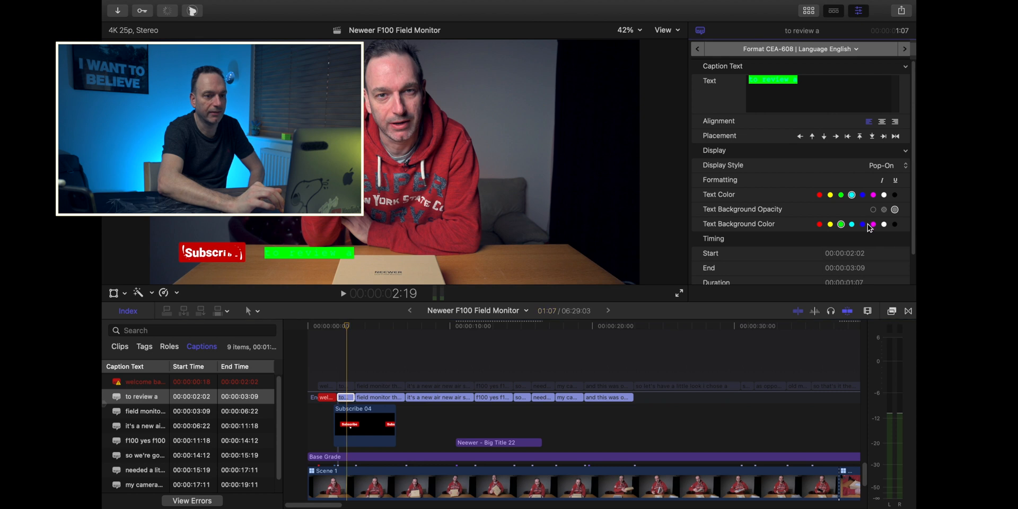
pyautogui.click(872, 224)
pyautogui.click(884, 195)
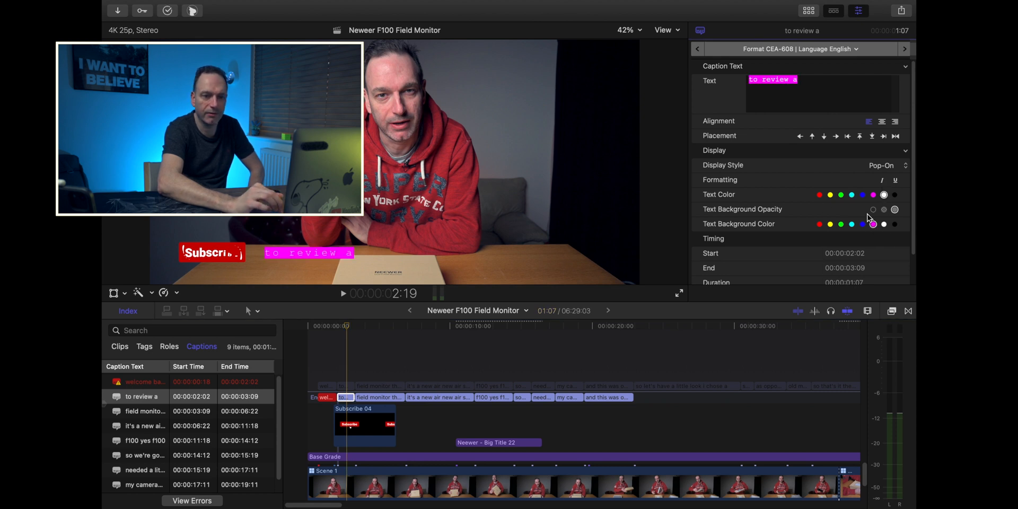
# Try semi-transparent and fully transparent text backgrounds on the "to review a" caption, and restore the opaque background.
pyautogui.click(884, 209)
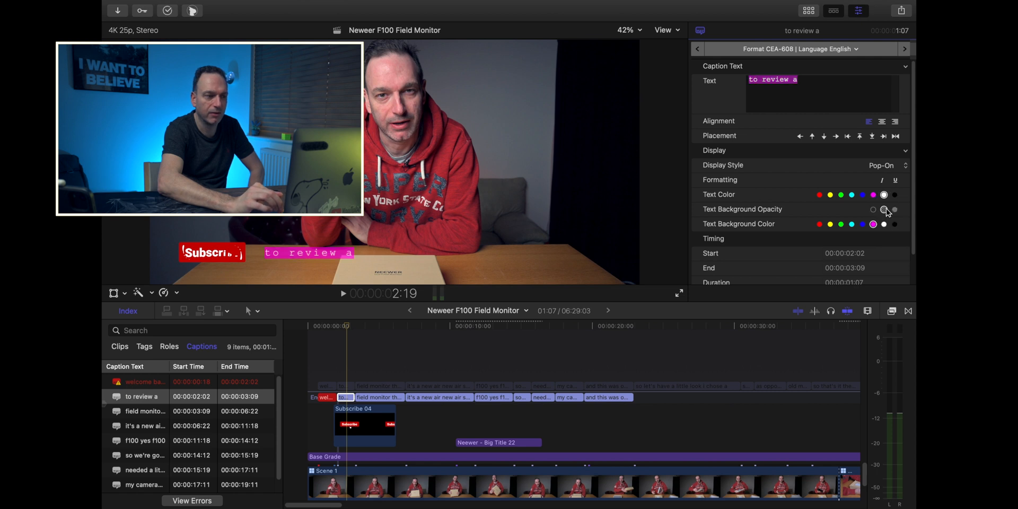
pyautogui.click(873, 209)
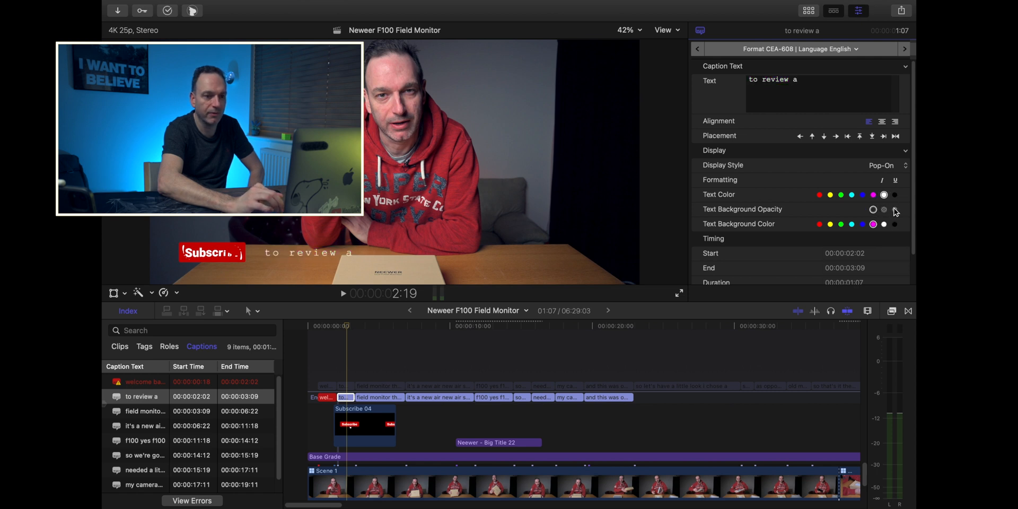
pyautogui.click(895, 210)
# Set the display style of the "to review a" caption to Paint-On and play it from its start.
pyautogui.click(881, 165)
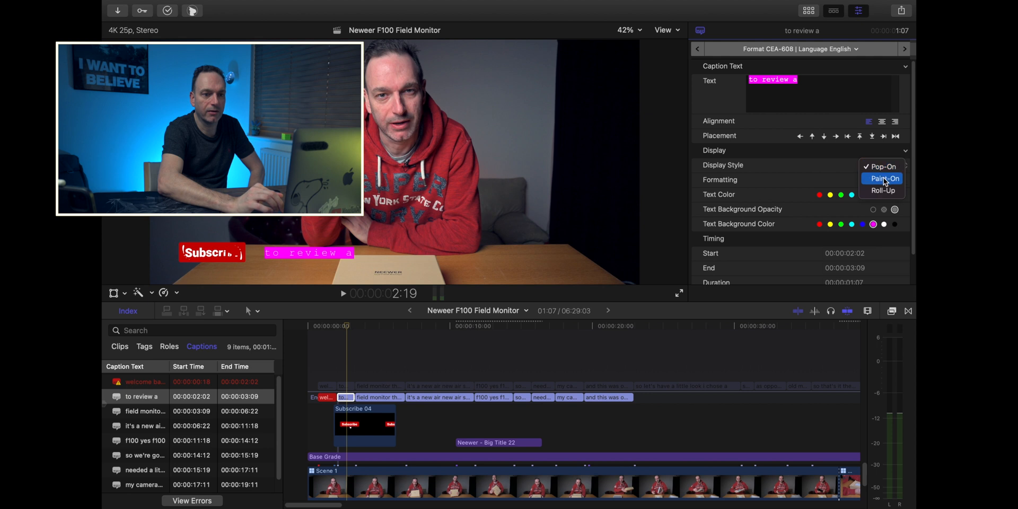
pyautogui.click(883, 178)
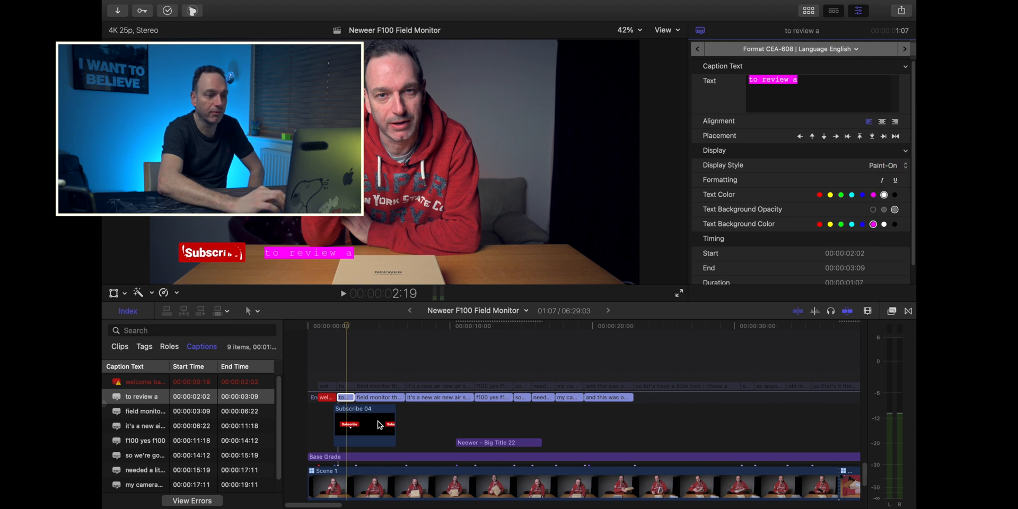
pyautogui.click(338, 329)
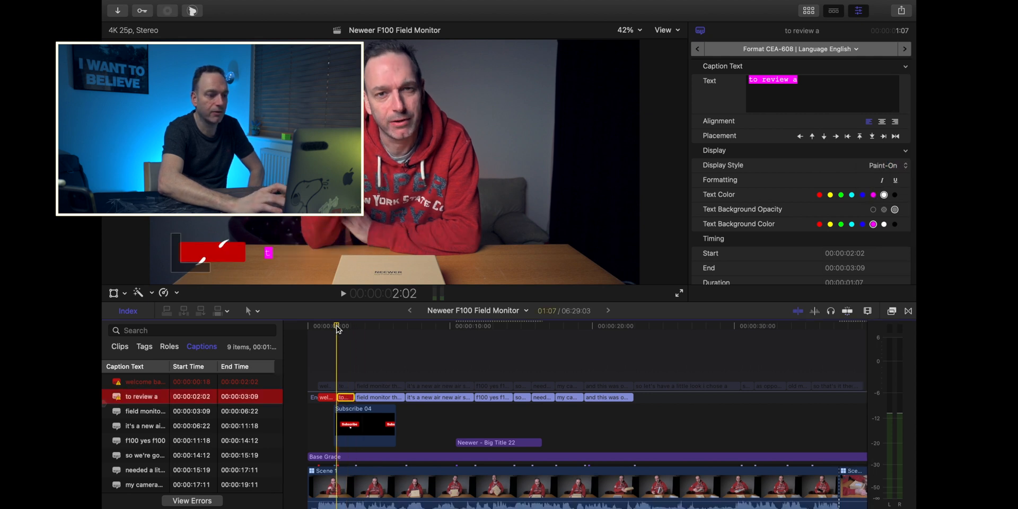
pyautogui.press('space')
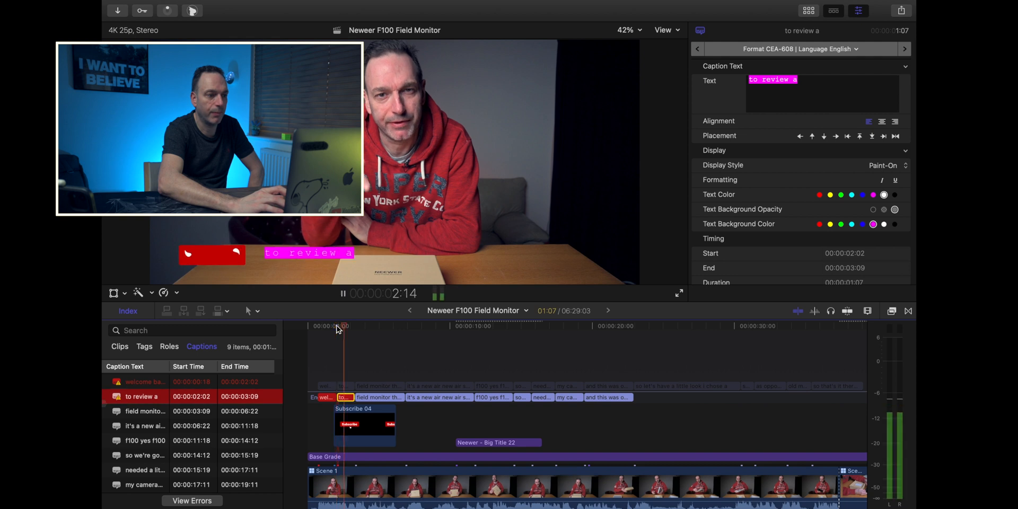
# Set the "to review a" and "field monitor that's this one here" captions to the Roll-Up display style and play across both.
pyautogui.click(891, 166)
pyautogui.click(883, 179)
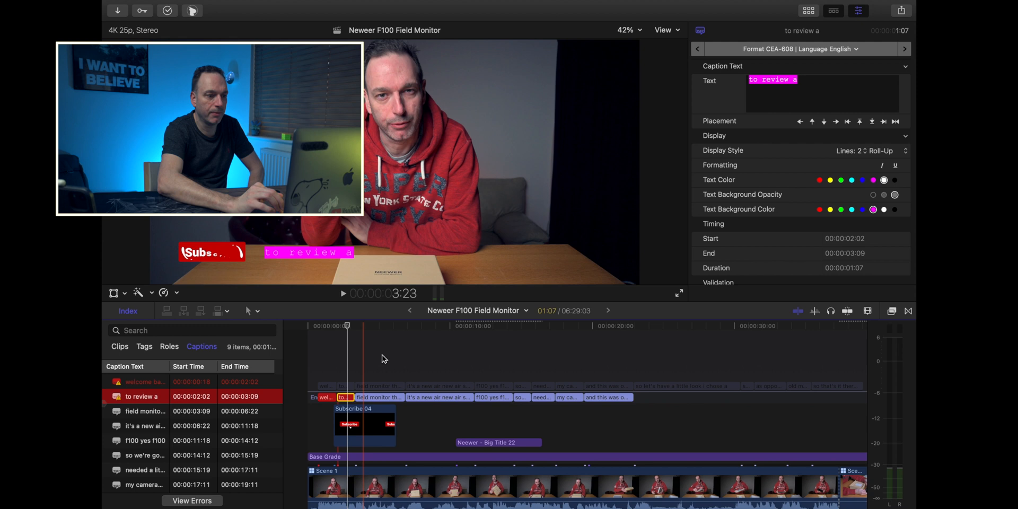
pyautogui.click(354, 333)
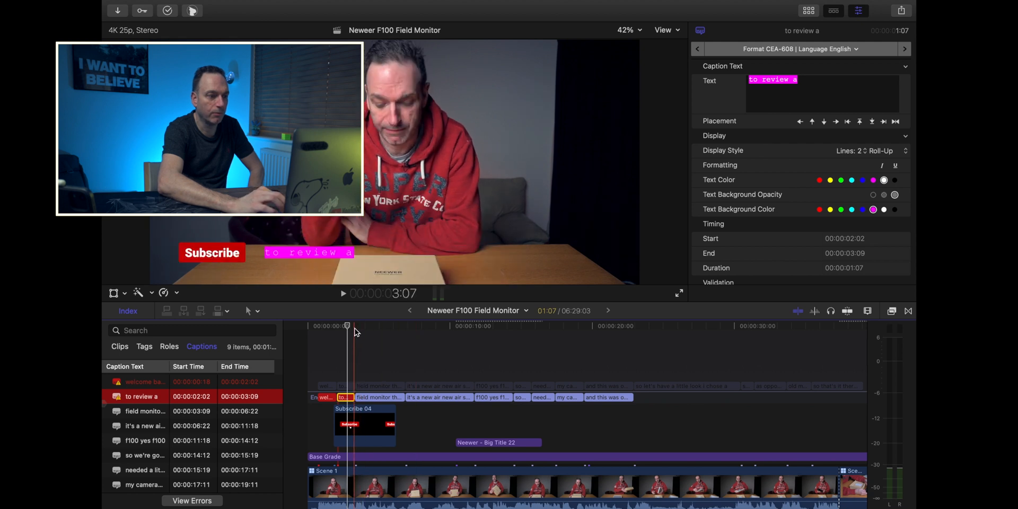
pyautogui.click(367, 398)
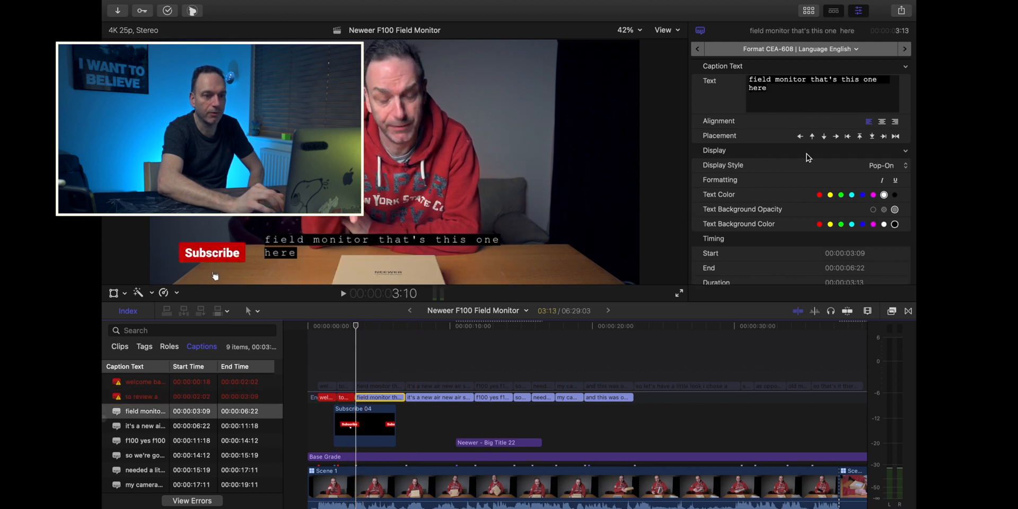
pyautogui.click(874, 165)
pyautogui.click(880, 192)
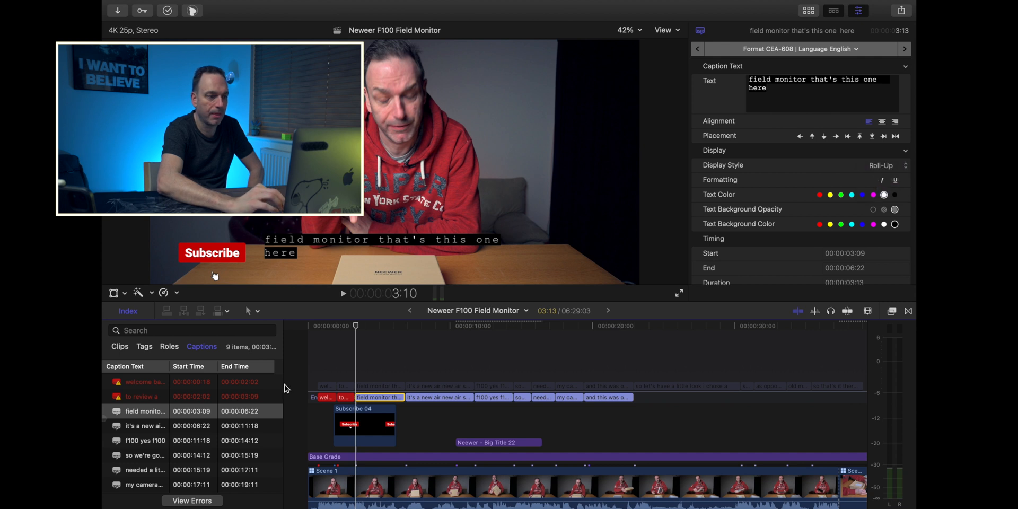
pyautogui.click(354, 325)
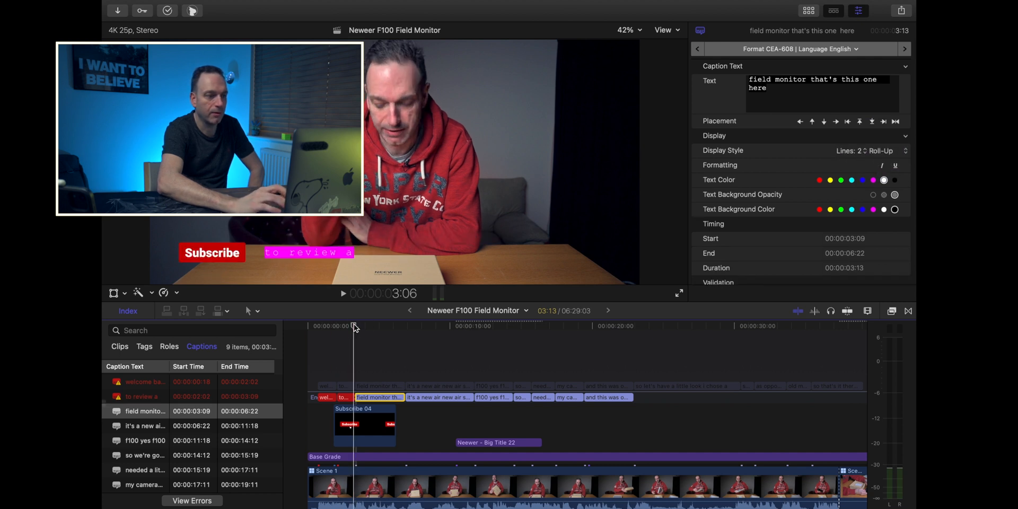
pyautogui.press('space')
pyautogui.press('space')
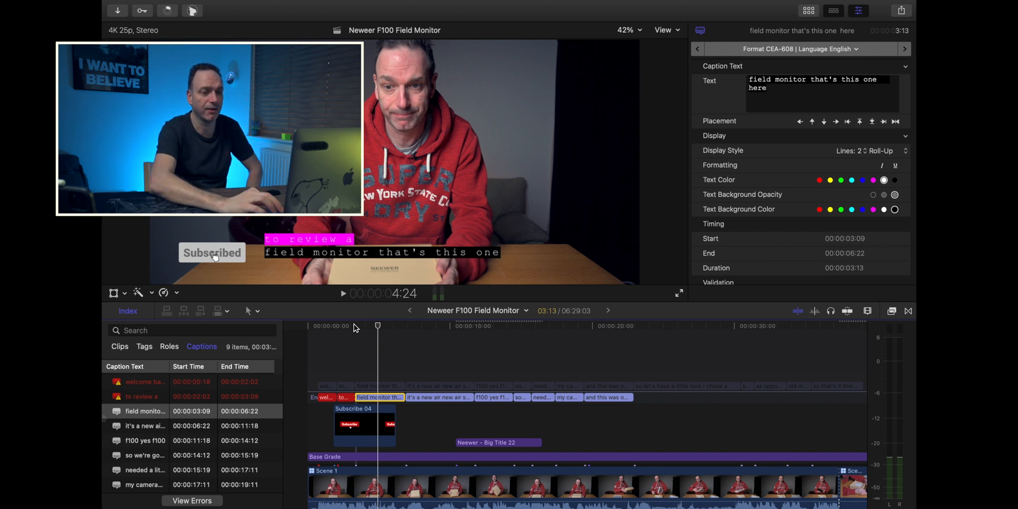
# Nudge the "field monitor that's this one here" caption up seven rows and back down four.
pyautogui.click(812, 122)
pyautogui.click(812, 122)
pyautogui.click(812, 122)
pyautogui.click(812, 122)
pyautogui.click(812, 122)
pyautogui.click(812, 122)
pyautogui.click(812, 122)
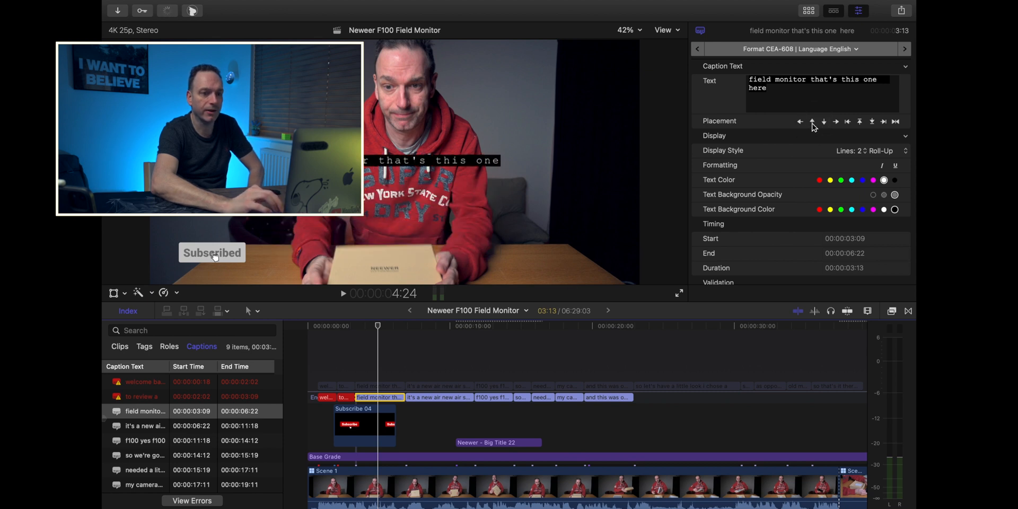
pyautogui.click(824, 122)
pyautogui.click(824, 122)
pyautogui.click(823, 122)
pyautogui.click(824, 122)
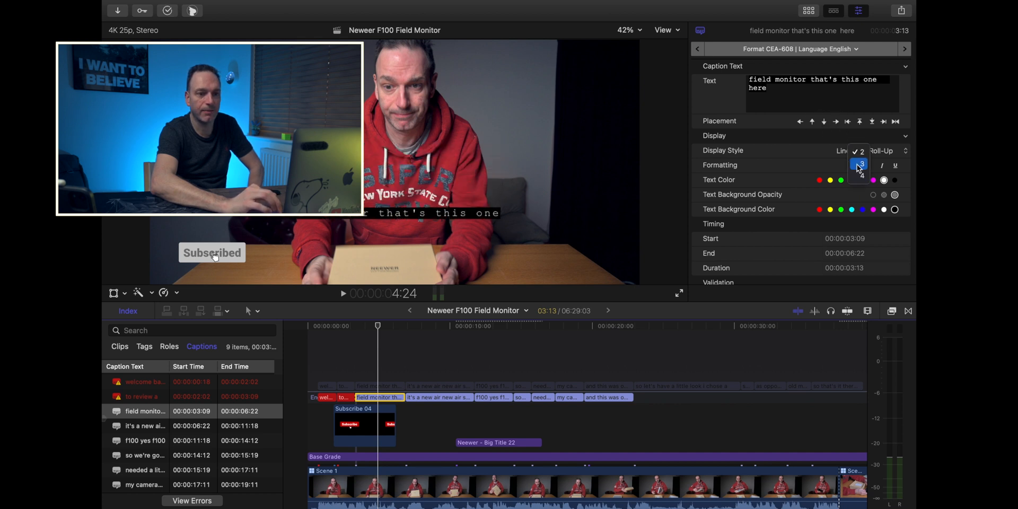
# Return the "field monitor that's this one here" caption to Pop-On and place it one row below the top of the frame.
pyautogui.click(880, 152)
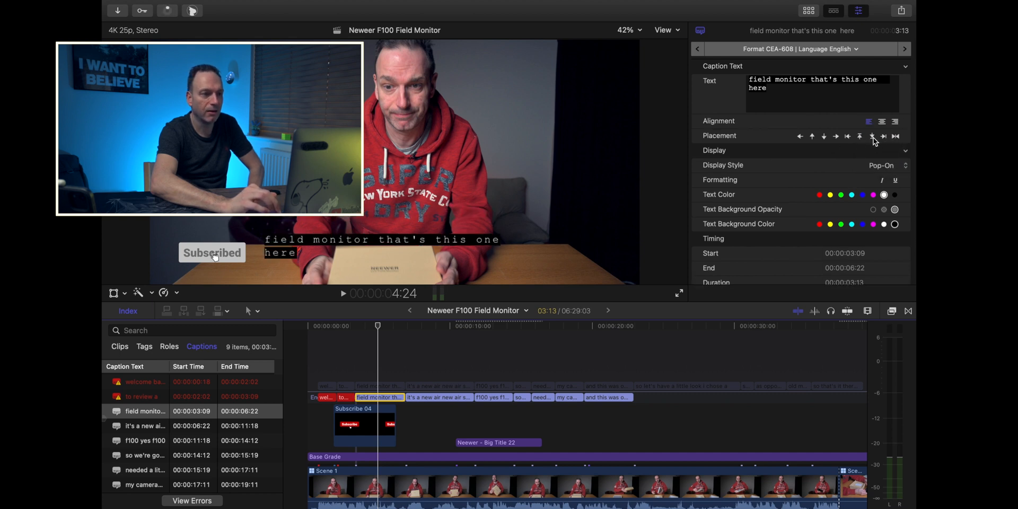
pyautogui.click(859, 136)
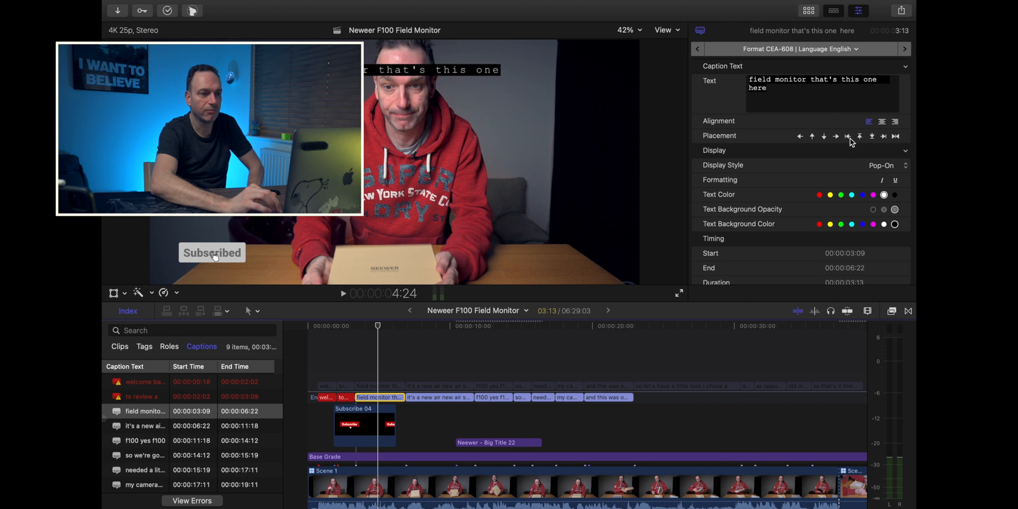
pyautogui.click(823, 137)
pyautogui.click(797, 138)
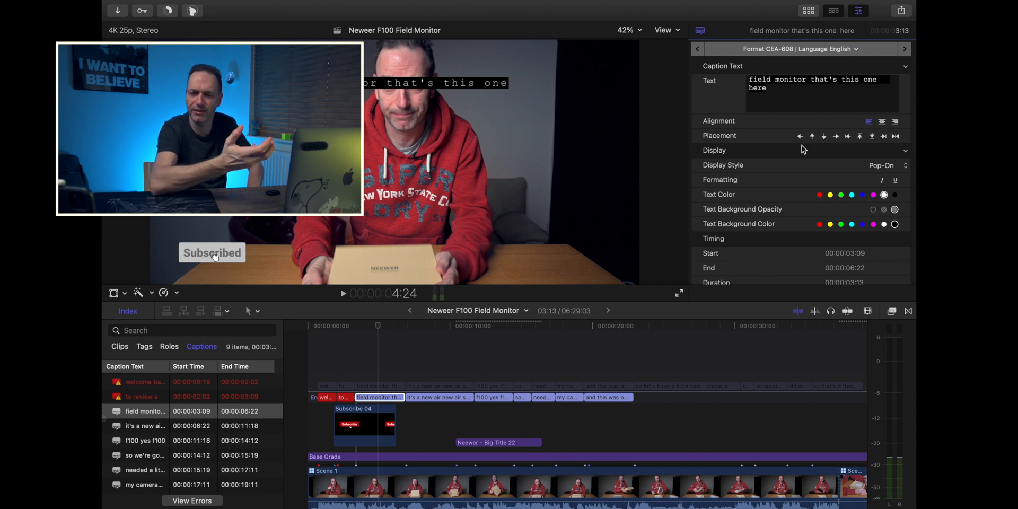
# Center-align the "field monitor that's this one here" caption and nudge it down five rows.
pyautogui.click(882, 122)
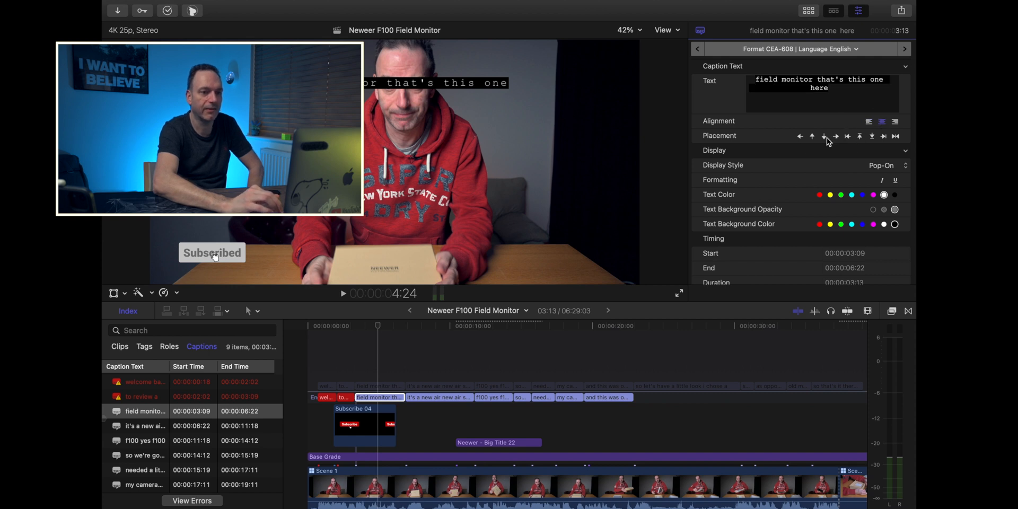
pyautogui.click(824, 136)
pyautogui.click(823, 137)
pyautogui.click(824, 136)
pyautogui.click(824, 136)
pyautogui.click(824, 136)
# Set the text color of the "field monitor that's this one here" caption to green.
pyautogui.click(851, 195)
pyautogui.click(840, 195)
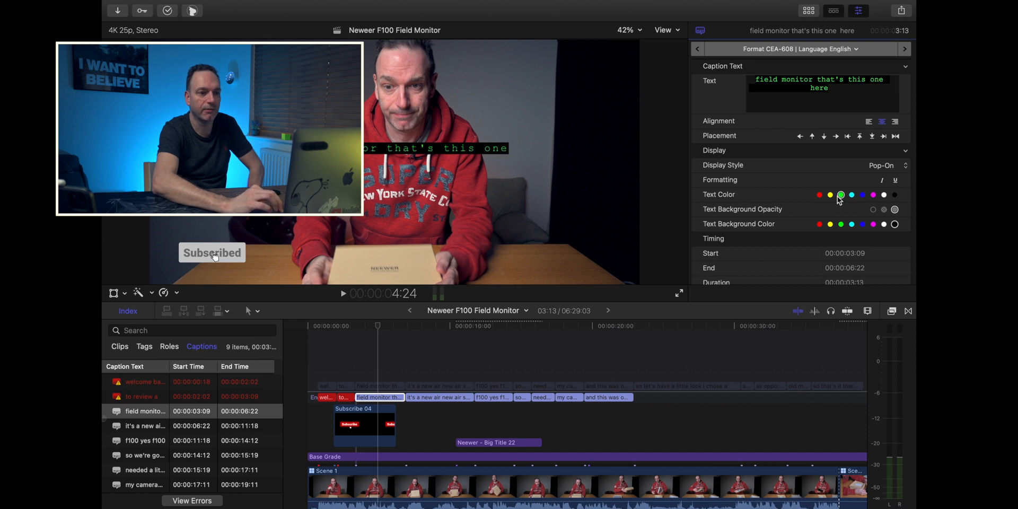
pyautogui.scroll(-3, 791, 219)
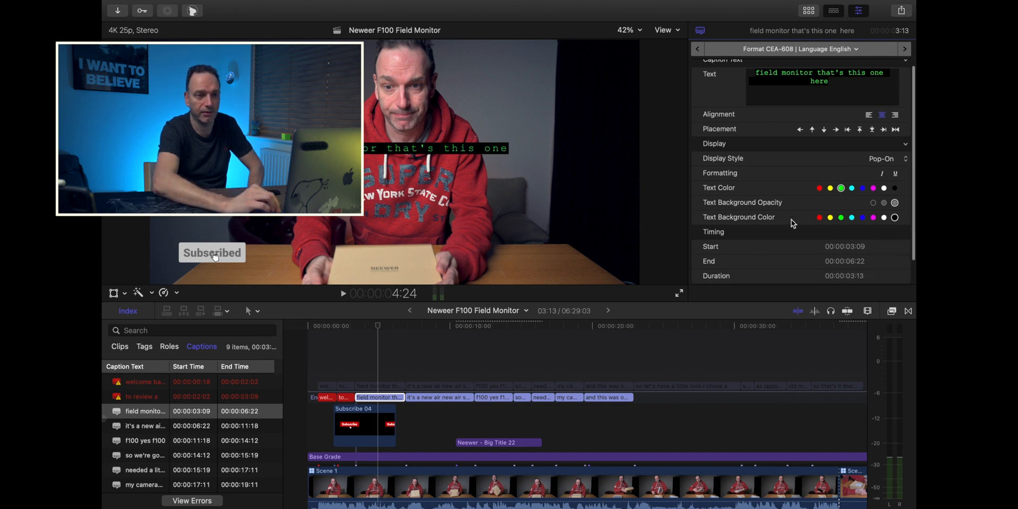
pyautogui.scroll(3, 791, 218)
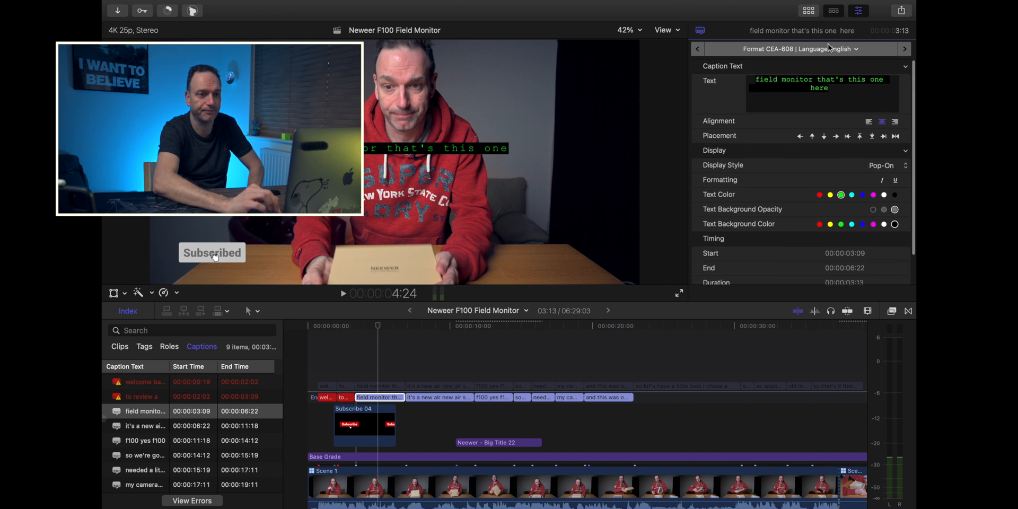
# Look through the format and language choices and the special characters offered for the "field monitor that's this one here" caption.
pyautogui.click(846, 48)
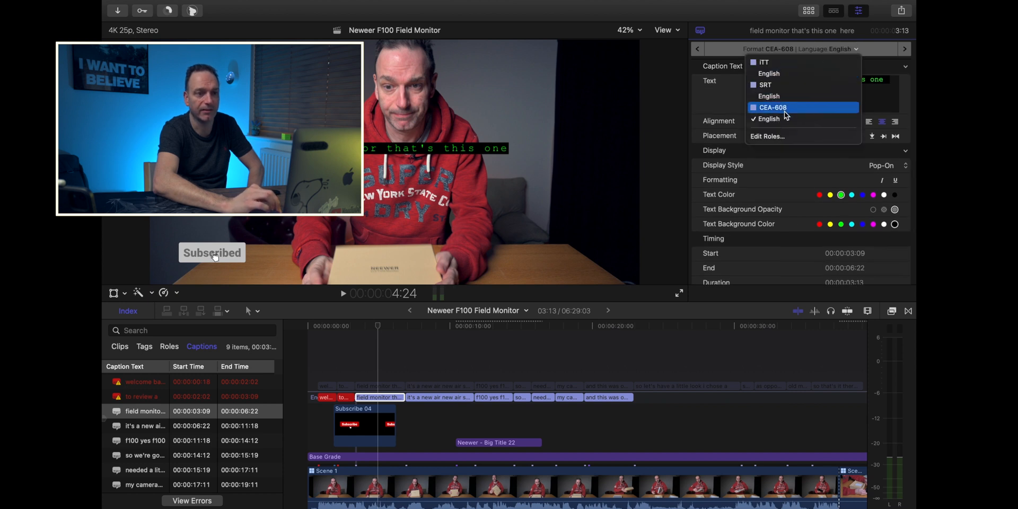
pyautogui.click(879, 90)
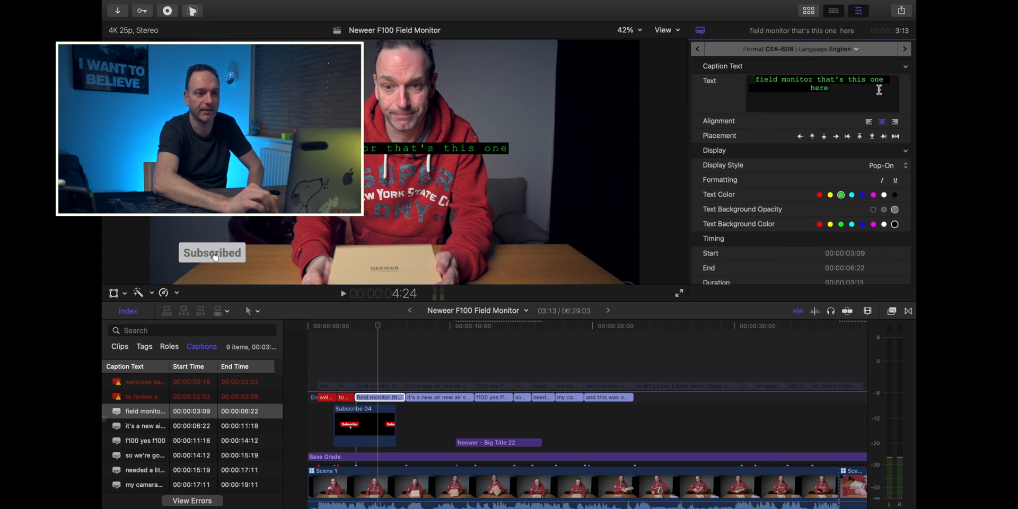
pyautogui.click(904, 67)
pyautogui.moveTo(848, 93)
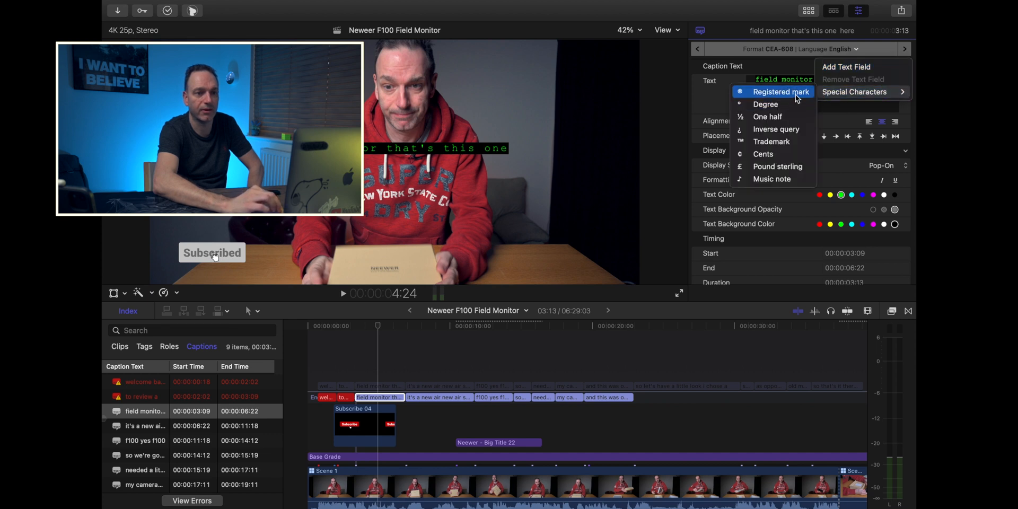
pyautogui.click(787, 103)
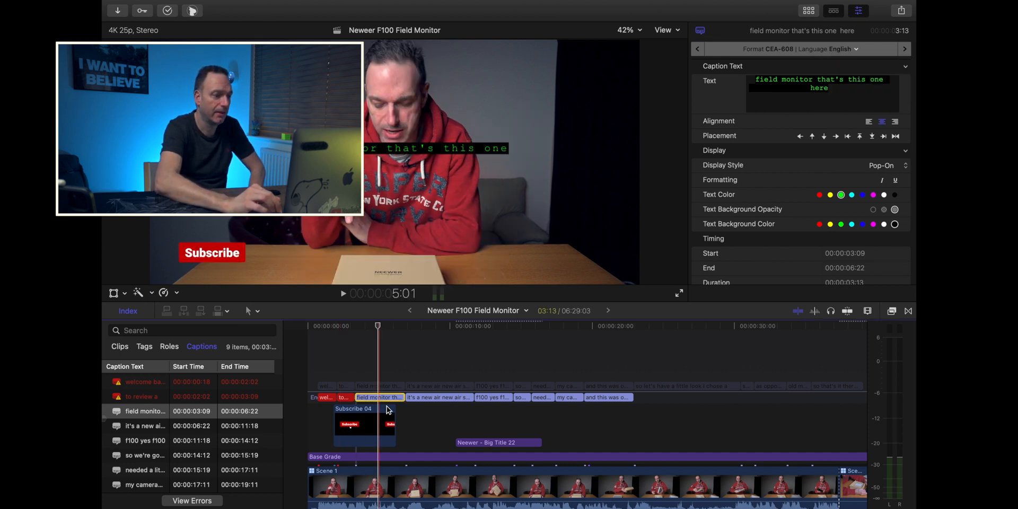
# Duplicate the CEA-608 caption "it's a new air new air something" to the iTT format.
pyautogui.click(436, 400)
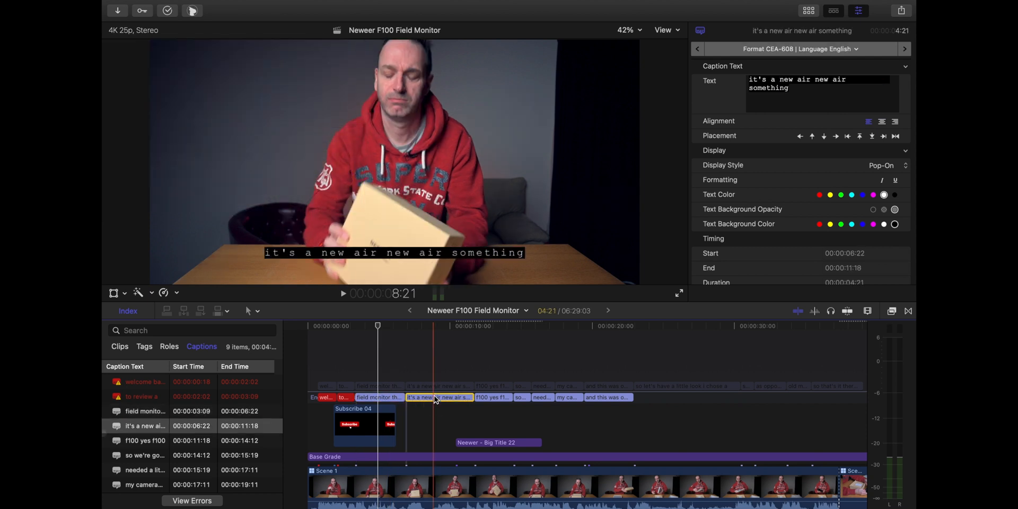
pyautogui.moveTo(298, 5)
pyautogui.click(222, 7)
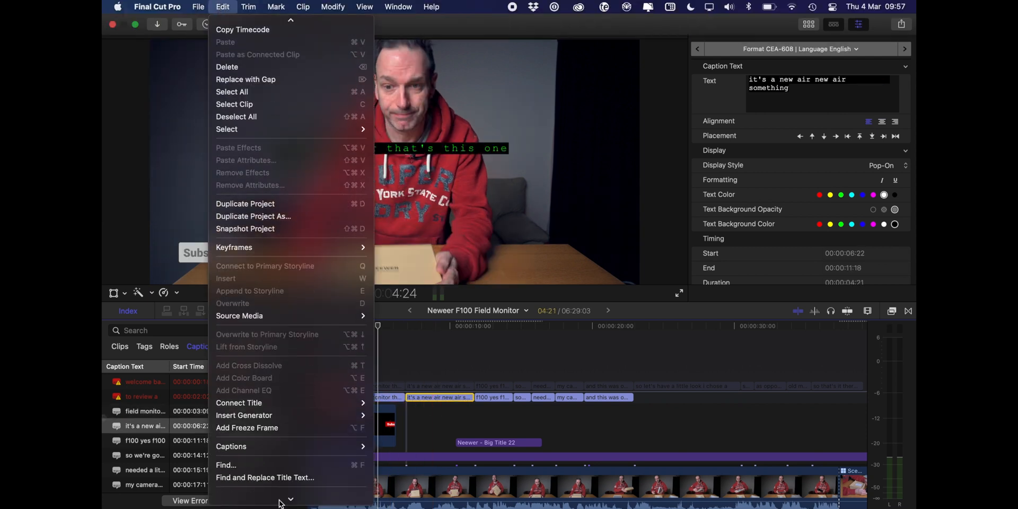
pyautogui.moveTo(311, 438)
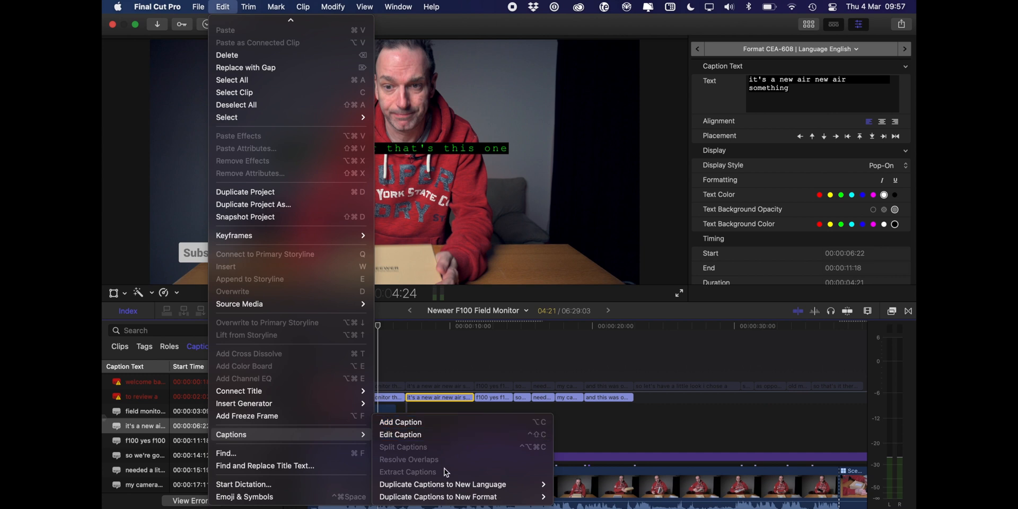
pyautogui.moveTo(449, 483)
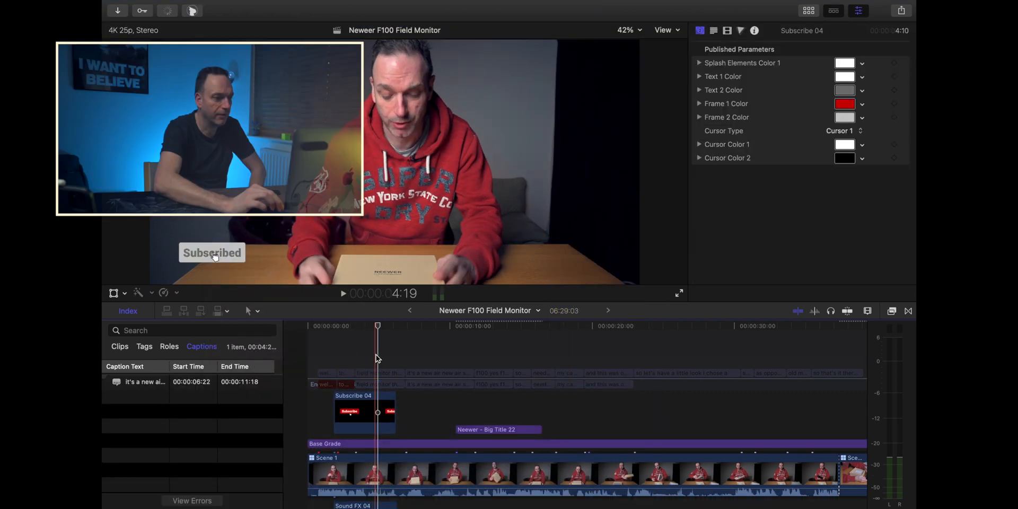
# Try top placement for the iTT caption "it's a new air new air something", and return it to the bottom.
pyautogui.click(165, 384)
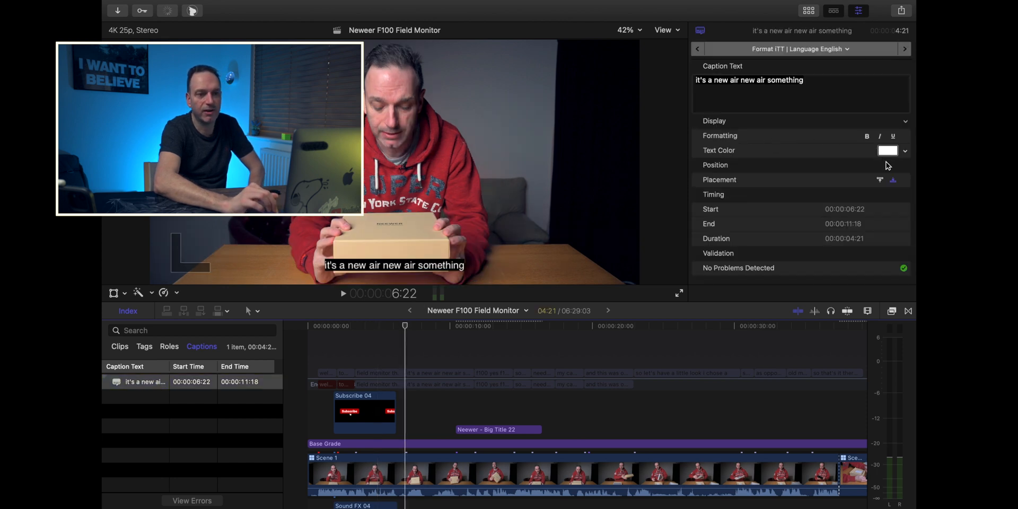
pyautogui.click(880, 180)
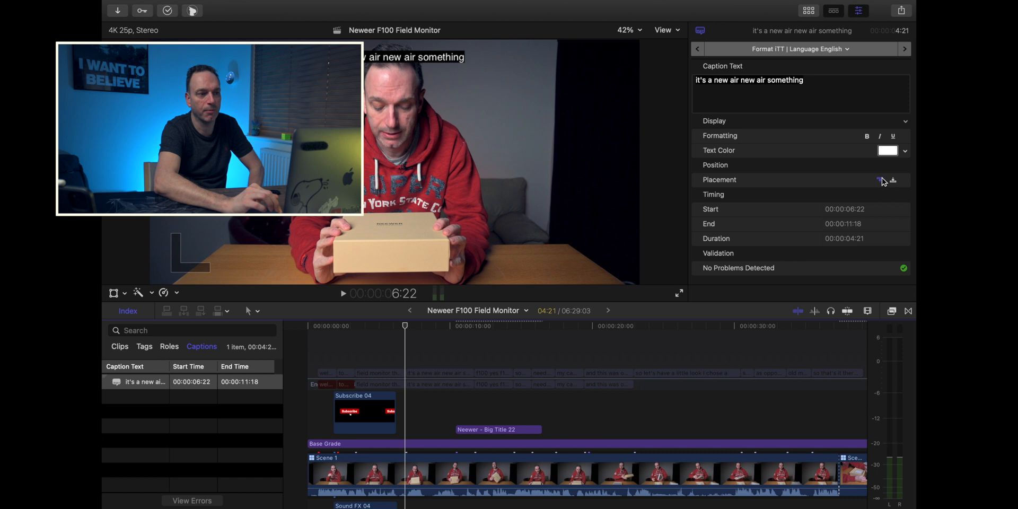
pyautogui.click(893, 181)
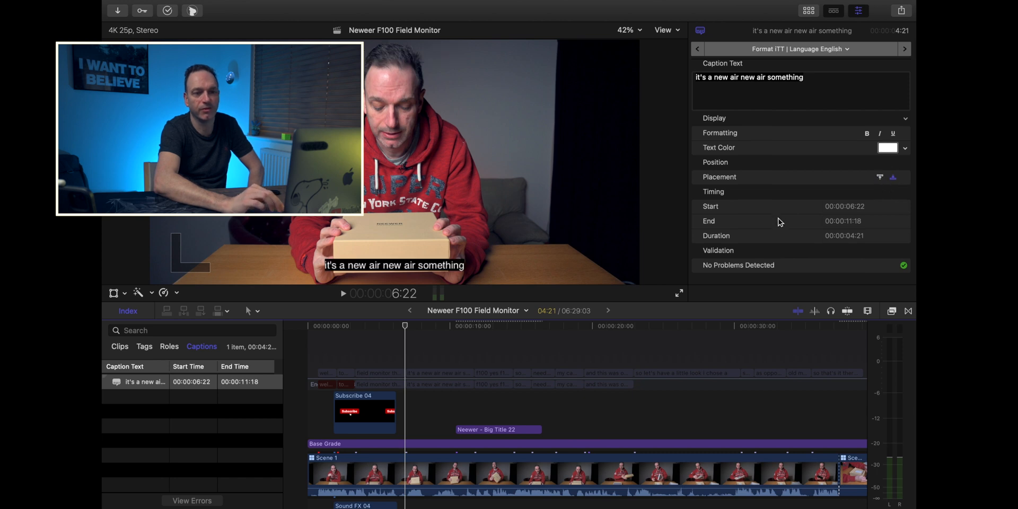